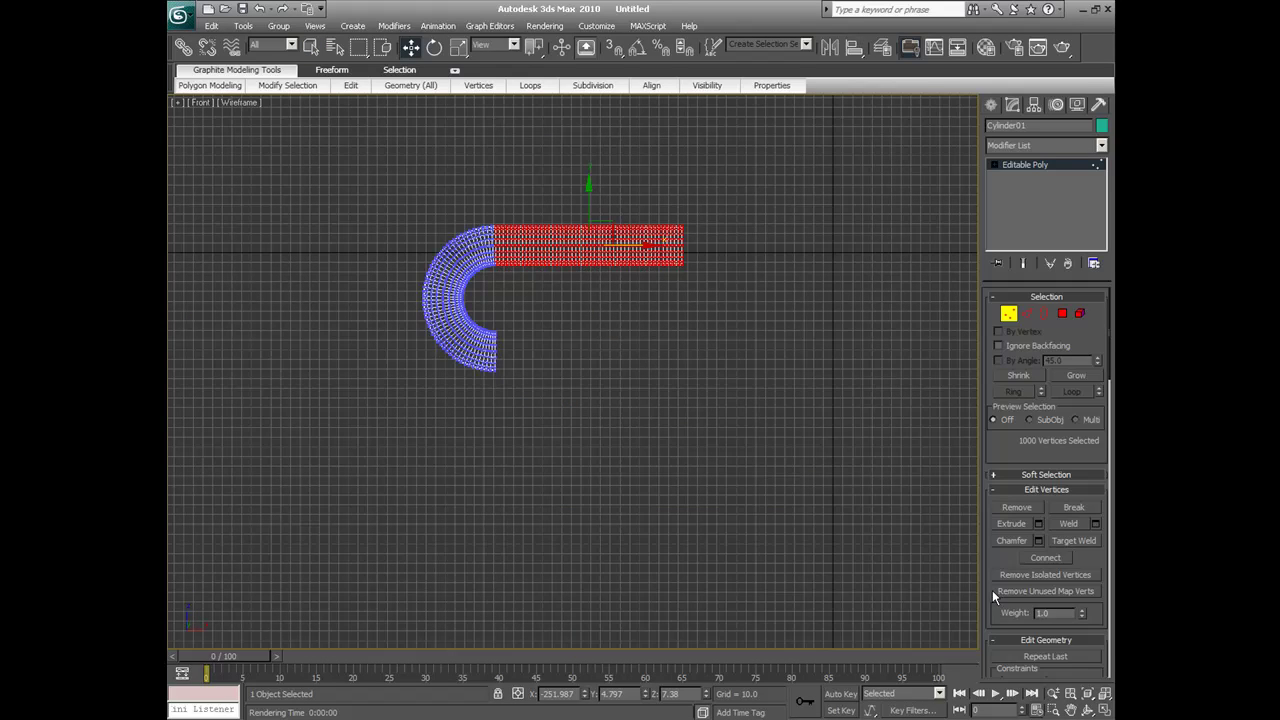
Assign the Metal_Galvanized material to the bent cylinder, render the Front view, and leave vertex editing
{"action": "left_click", "coordinate": [1105, 694]}
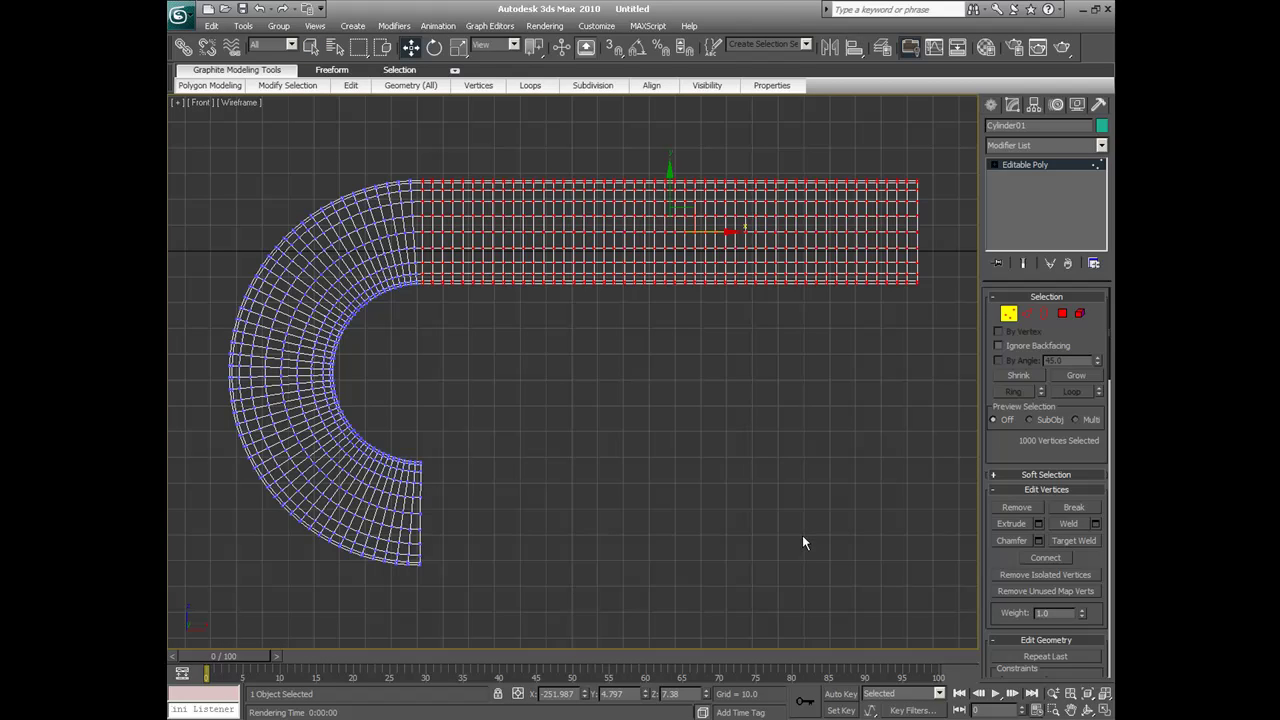
{"action": "left_click", "coordinate": [986, 50]}
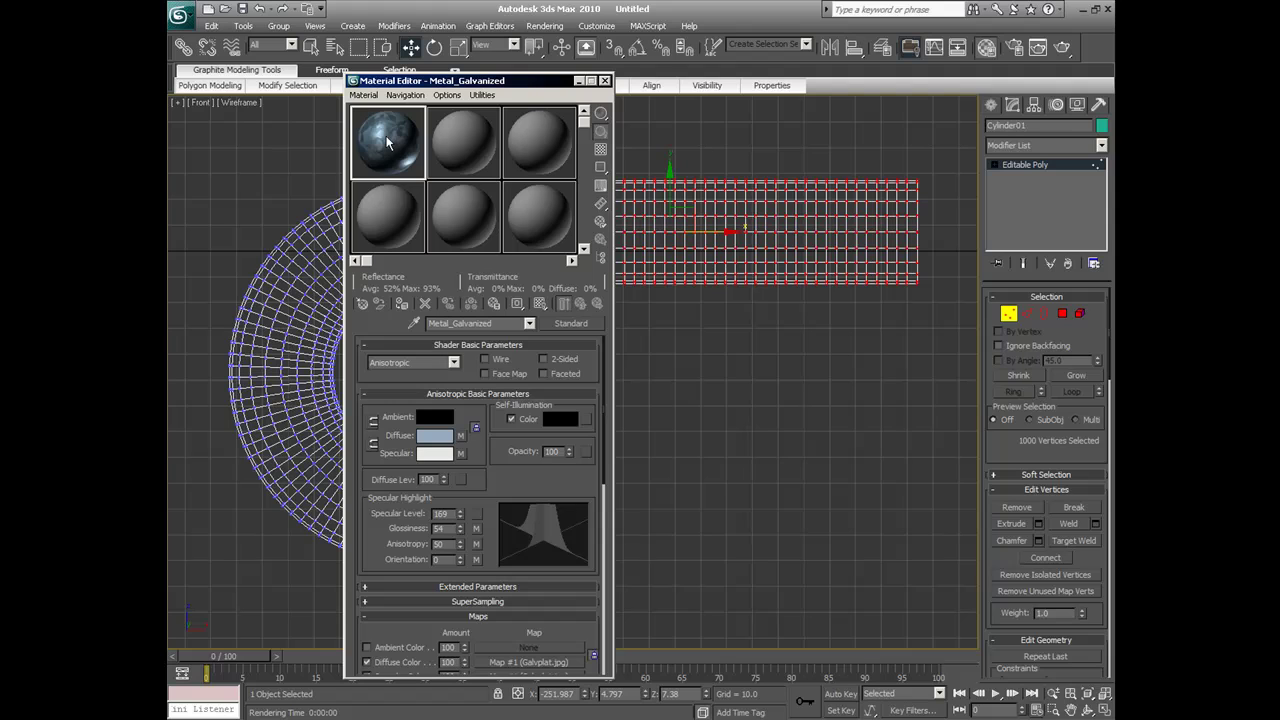
{"action": "left_click_drag", "start_coordinate": [388, 142], "coordinate": [322, 245]}
{"action": "left_click", "coordinate": [604, 80]}
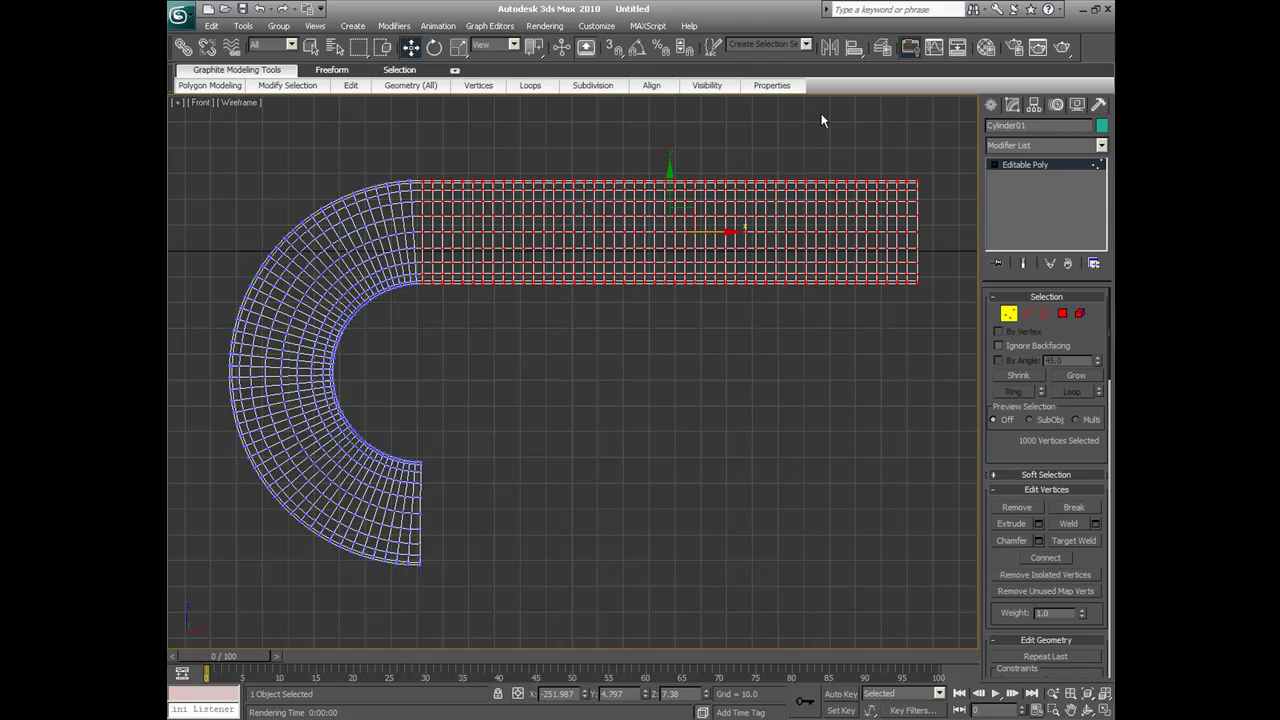
{"action": "left_click", "coordinate": [1062, 48]}
{"action": "left_click", "coordinate": [1009, 313]}
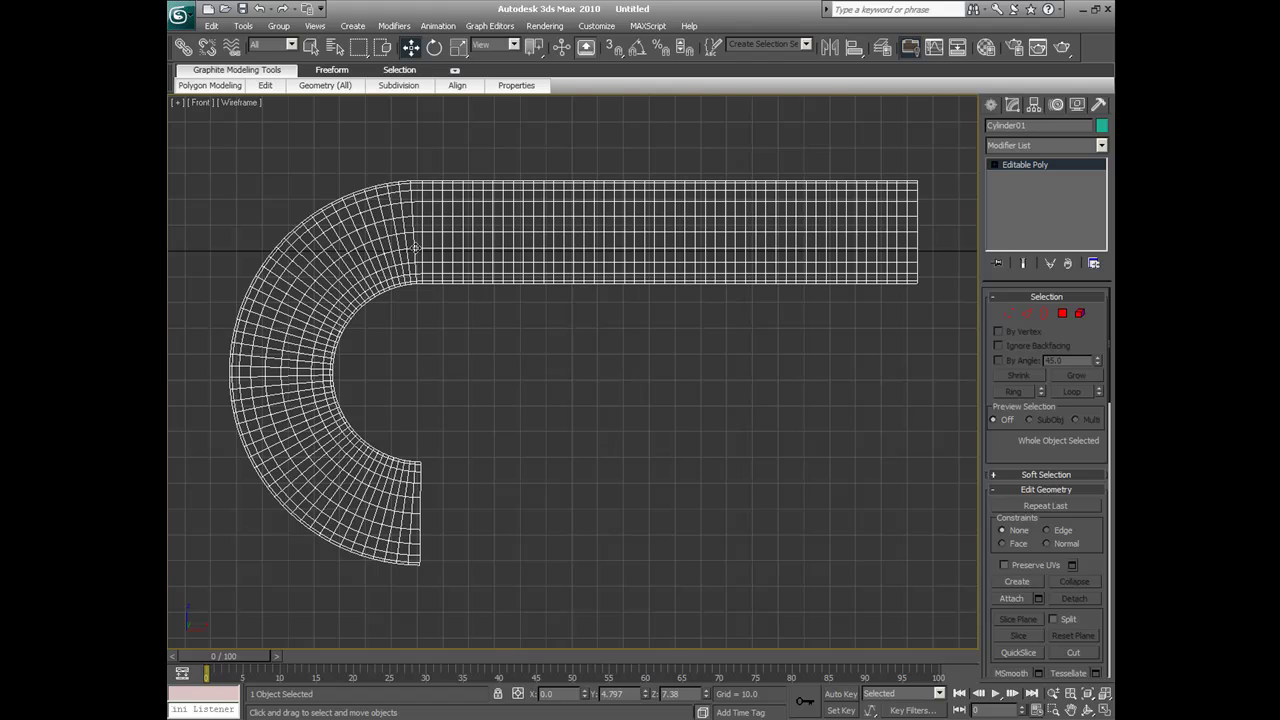
{"action": "left_click", "coordinate": [830, 48]}
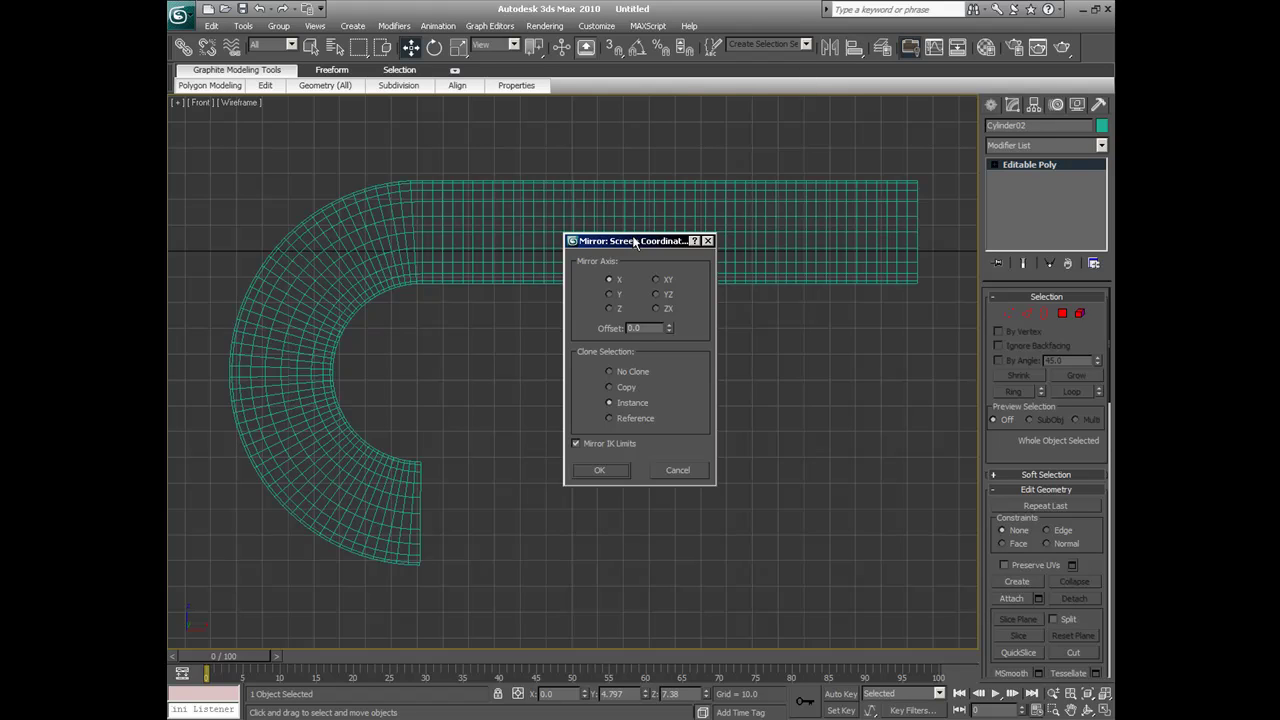
{"action": "left_click_drag", "start_coordinate": [634, 243], "coordinate": [557, 366]}
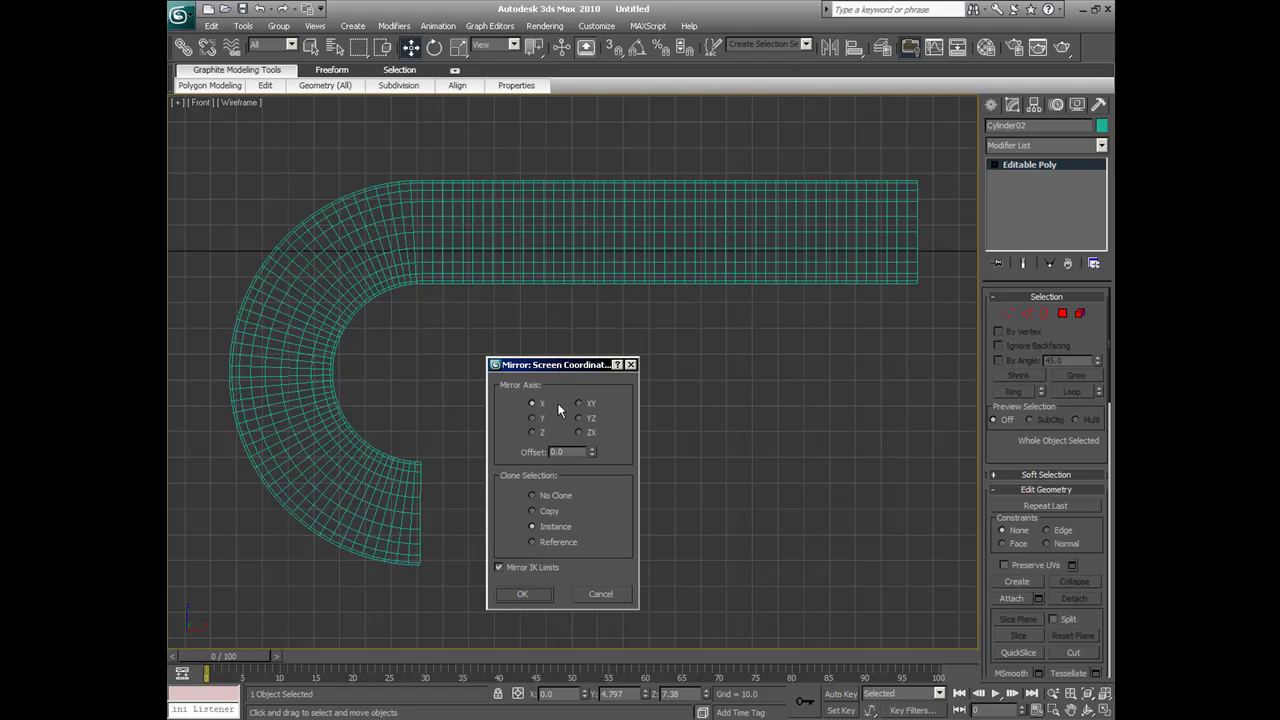
{"action": "left_click", "coordinate": [533, 510]}
{"action": "left_click_drag", "start_coordinate": [537, 368], "coordinate": [231, 122]}
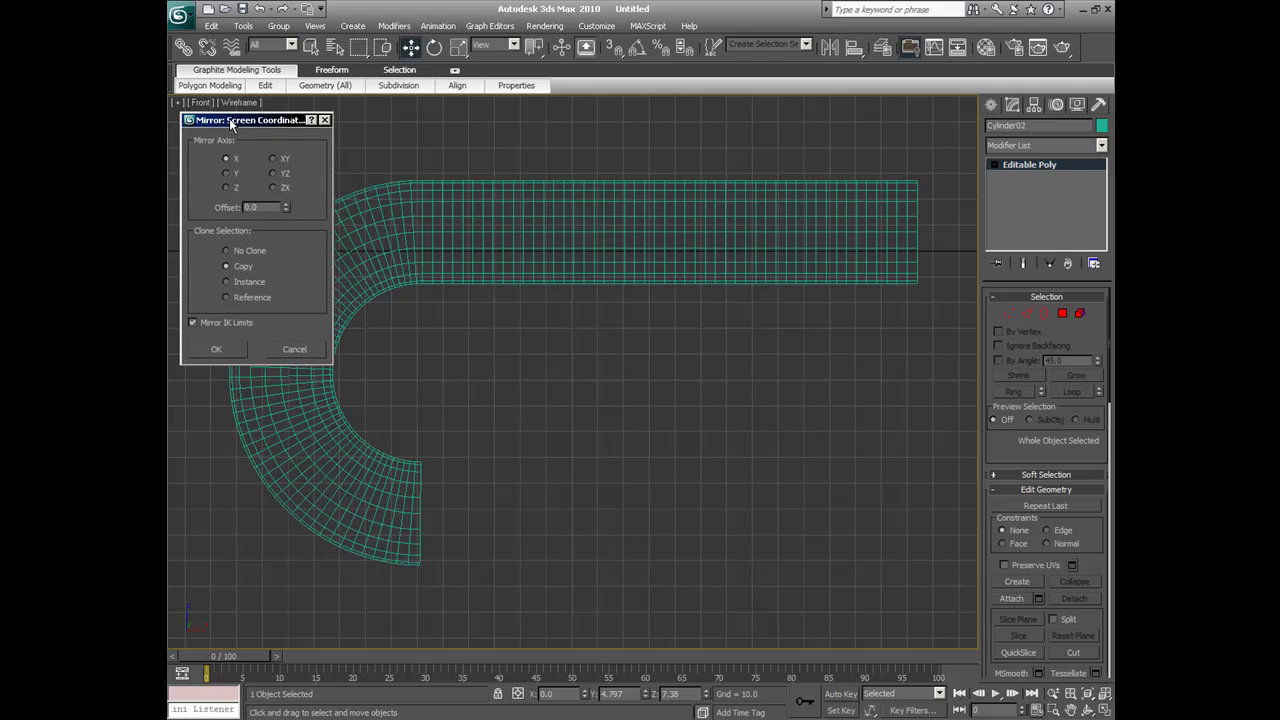
{"action": "left_click", "coordinate": [227, 187]}
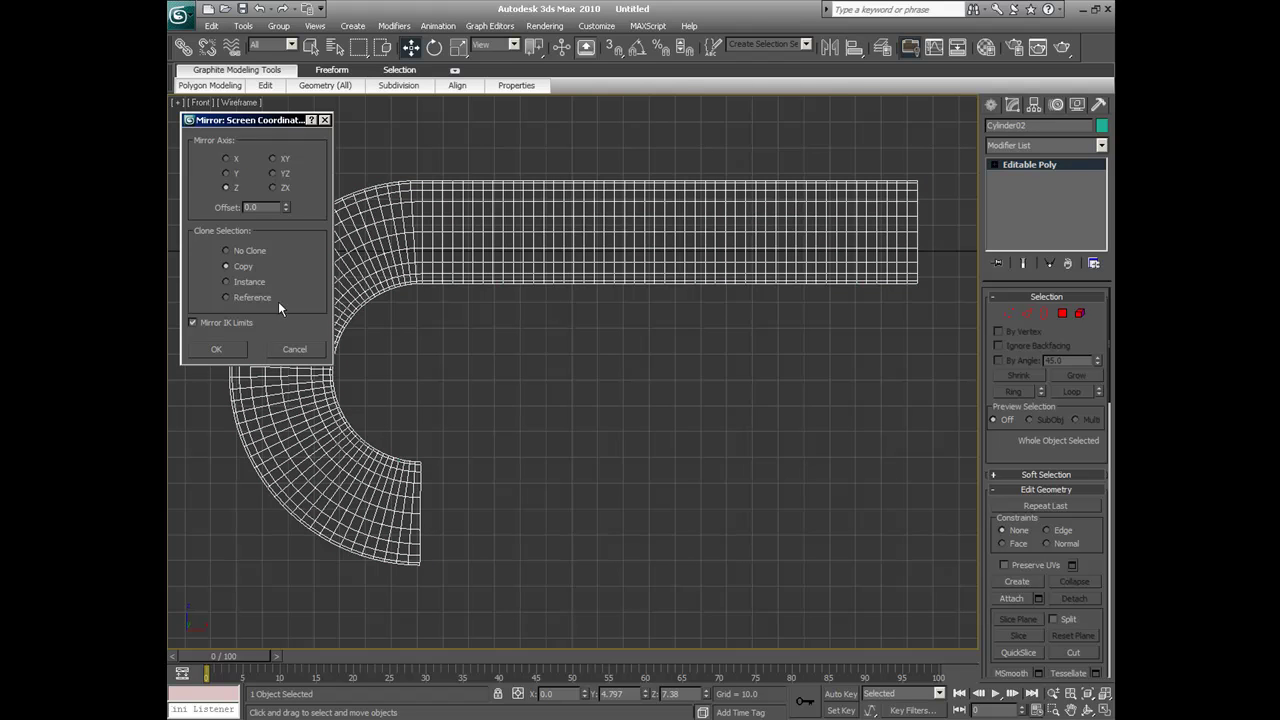
{"action": "left_click", "coordinate": [286, 349]}
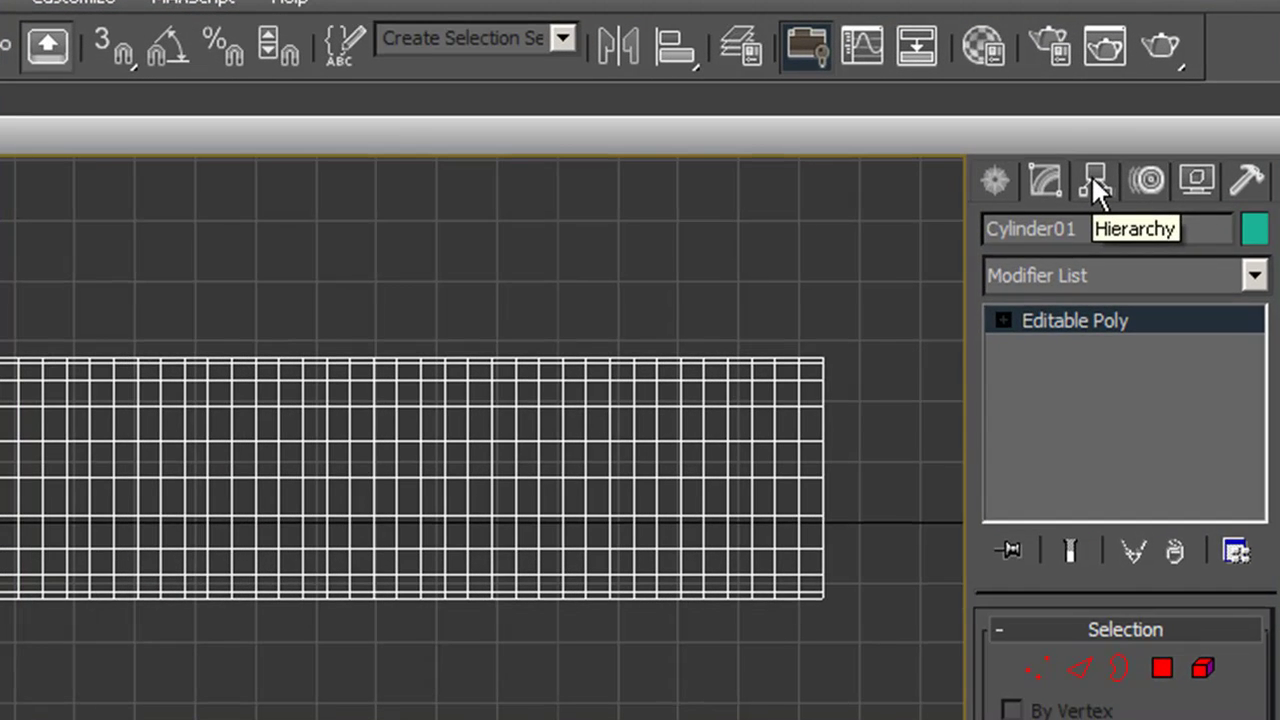
Center the bent cylinder's pivot to the object and return to its modifier settings
{"action": "left_click", "coordinate": [1040, 113]}
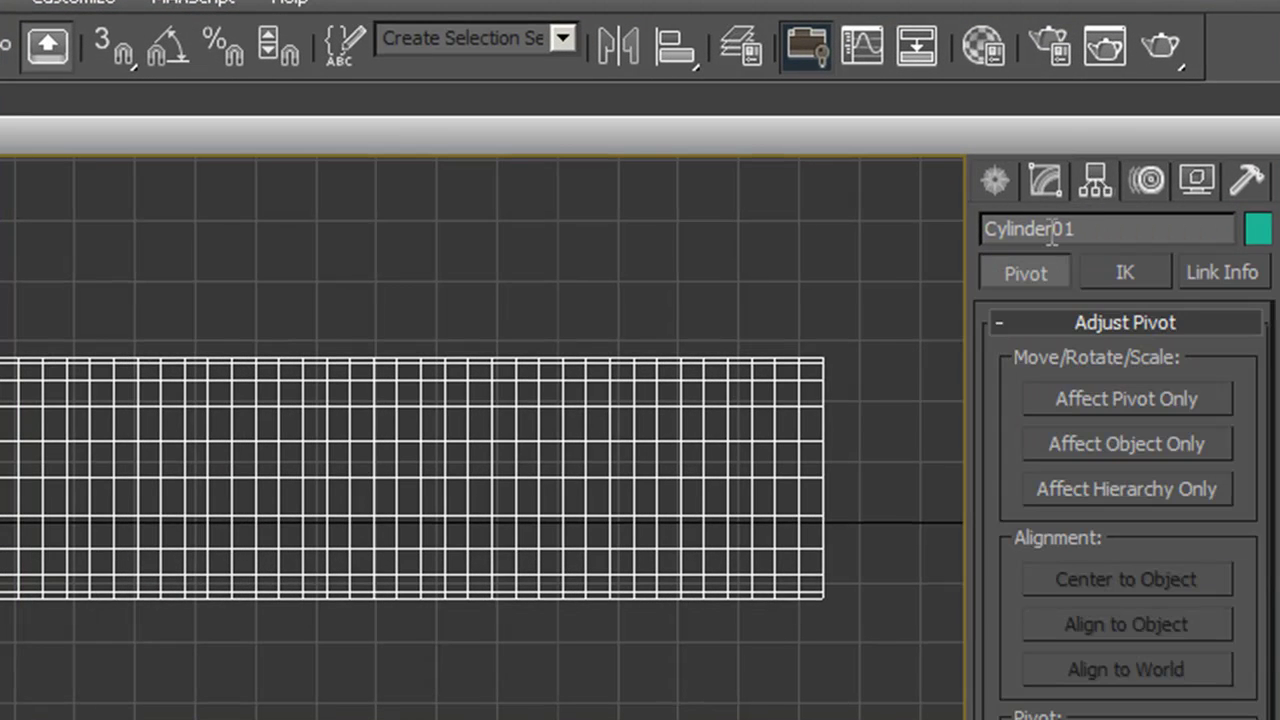
{"action": "left_click", "coordinate": [1127, 400]}
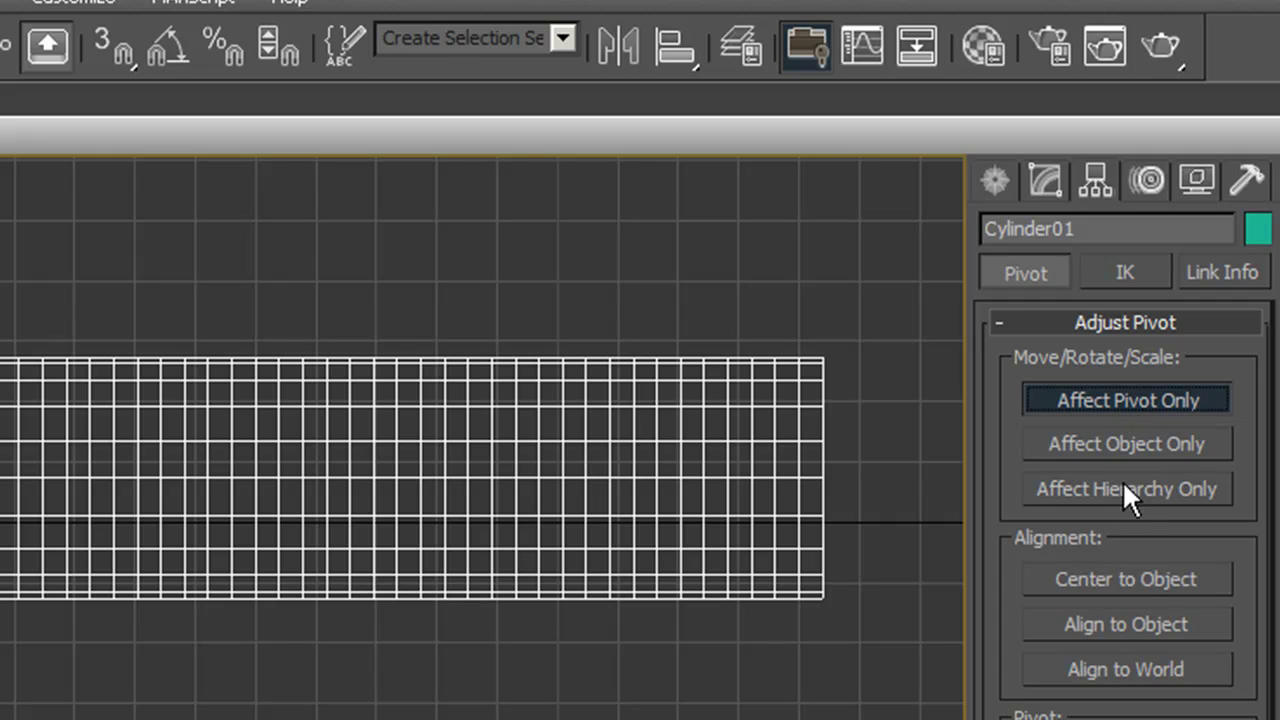
{"action": "left_click", "coordinate": [1124, 580]}
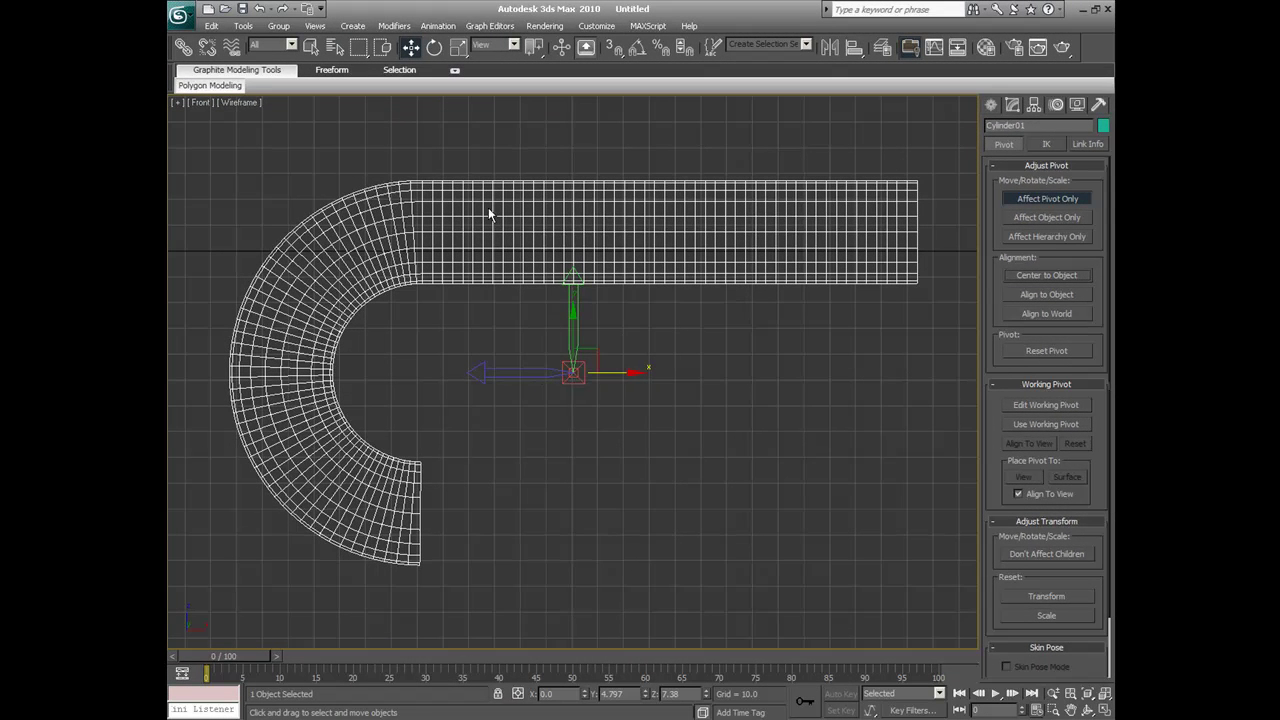
{"action": "left_click", "coordinate": [1034, 200]}
{"action": "left_click", "coordinate": [1012, 106]}
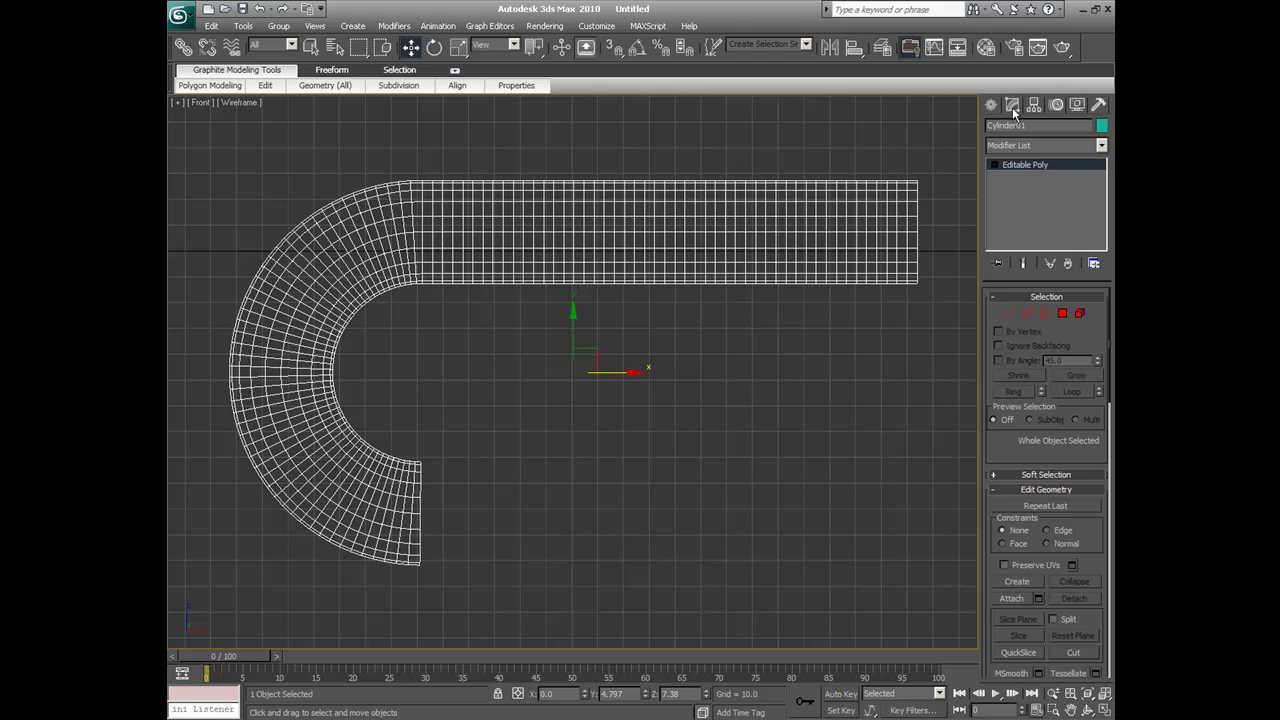
Mirror the bent cylinder on the XY axis as a copy with zero offset
{"action": "left_click", "coordinate": [826, 52]}
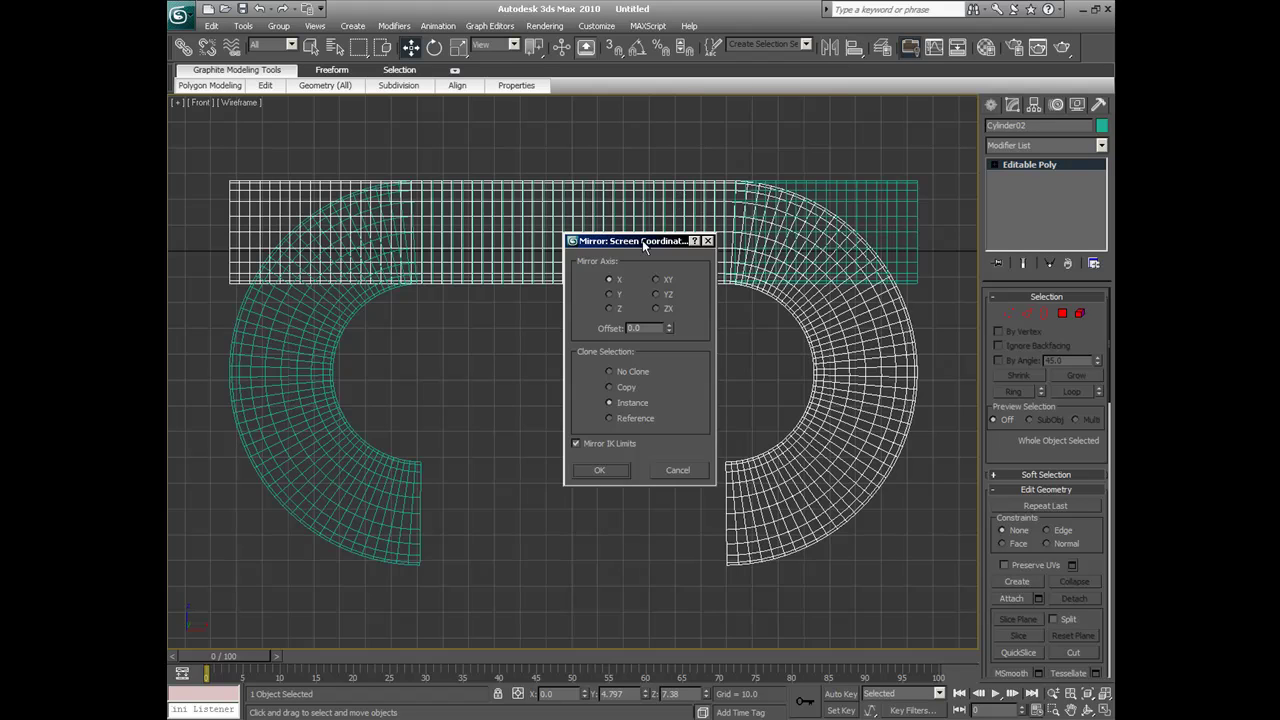
{"action": "mouse_move", "coordinate": [642, 240]}
{"action": "left_mouse_down"}
{"action": "mouse_move", "coordinate": [597, 383]}
{"action": "mouse_move", "coordinate": [565, 402]}
{"action": "mouse_move", "coordinate": [255, 387]}
{"action": "left_mouse_up"}
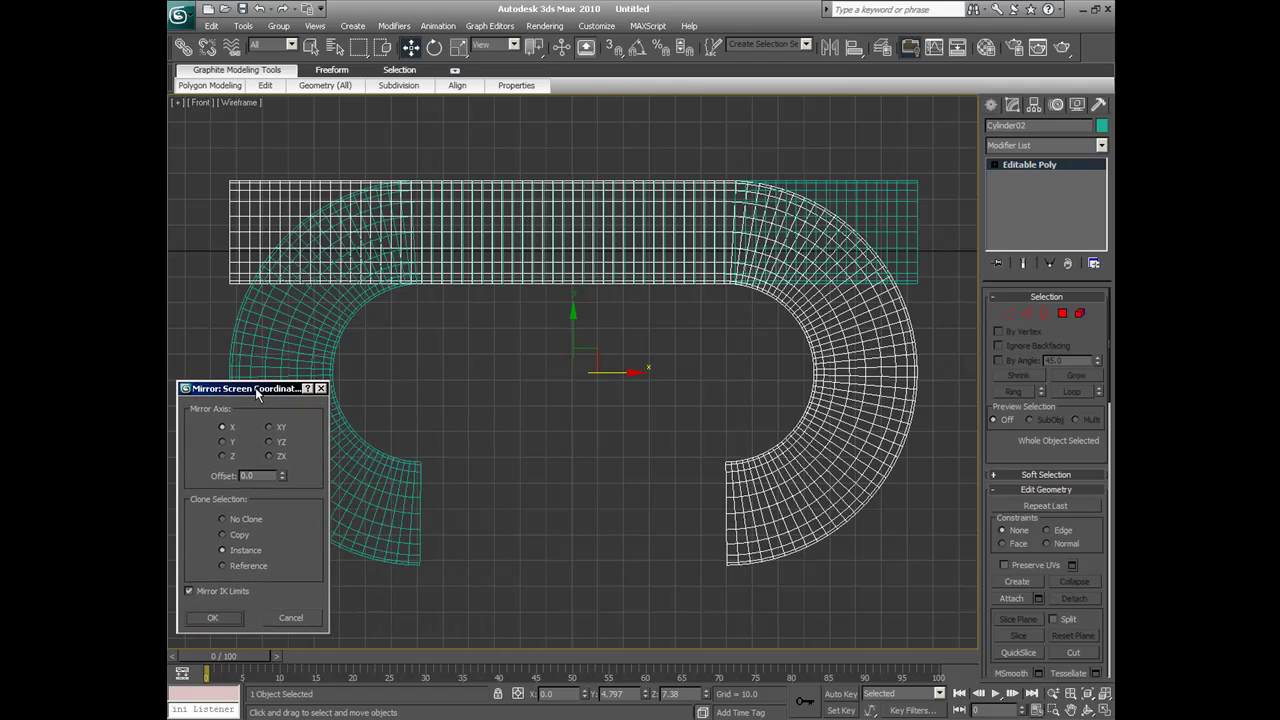
{"action": "left_click", "coordinate": [222, 442]}
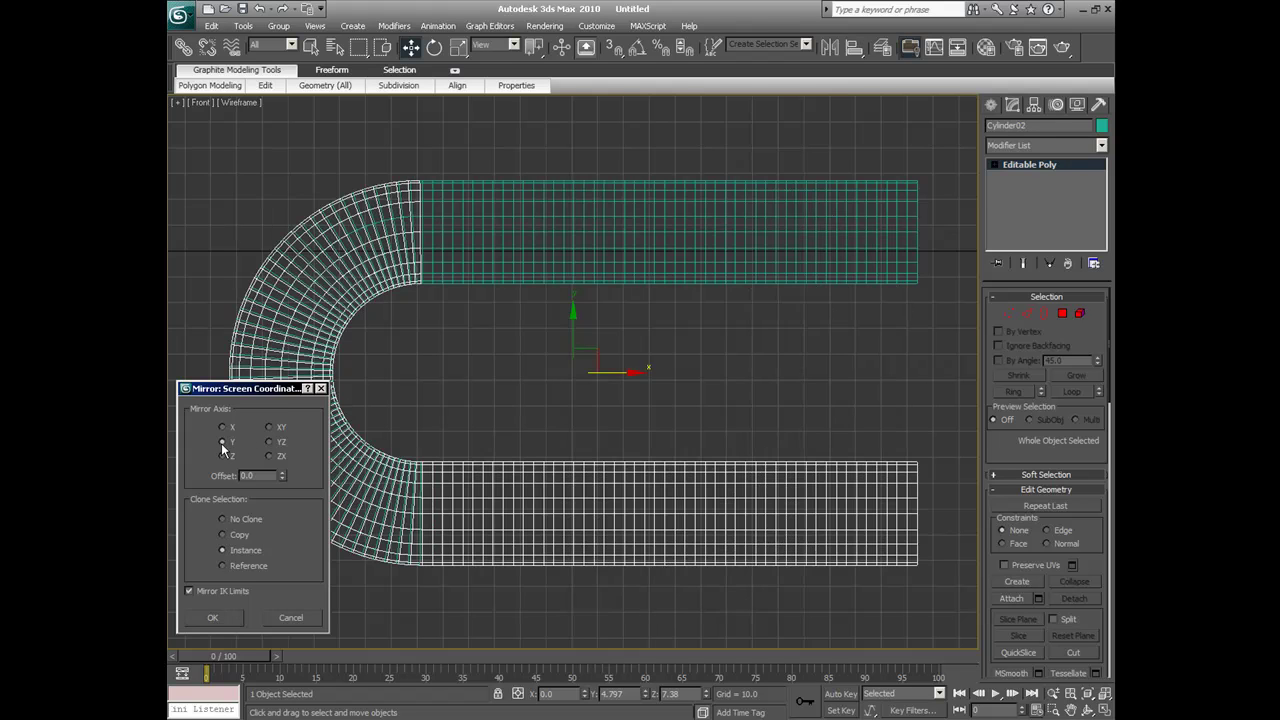
{"action": "left_click", "coordinate": [222, 456]}
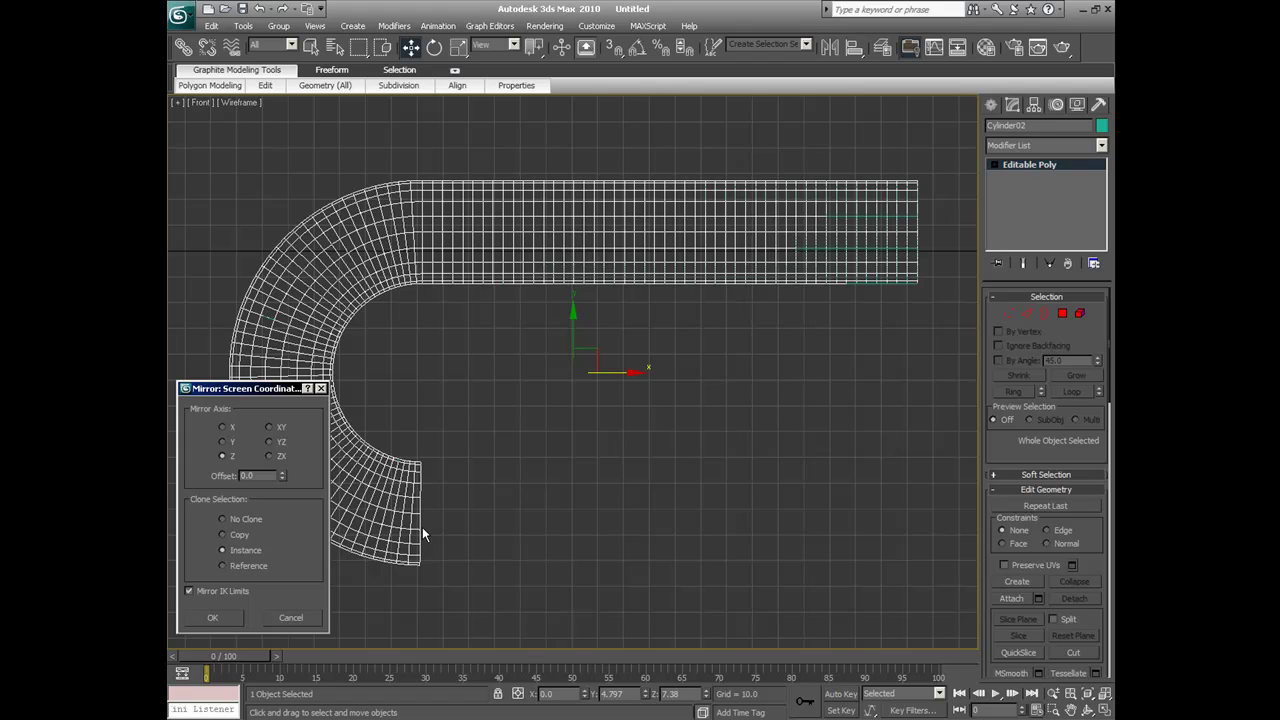
{"action": "left_click", "coordinate": [268, 427]}
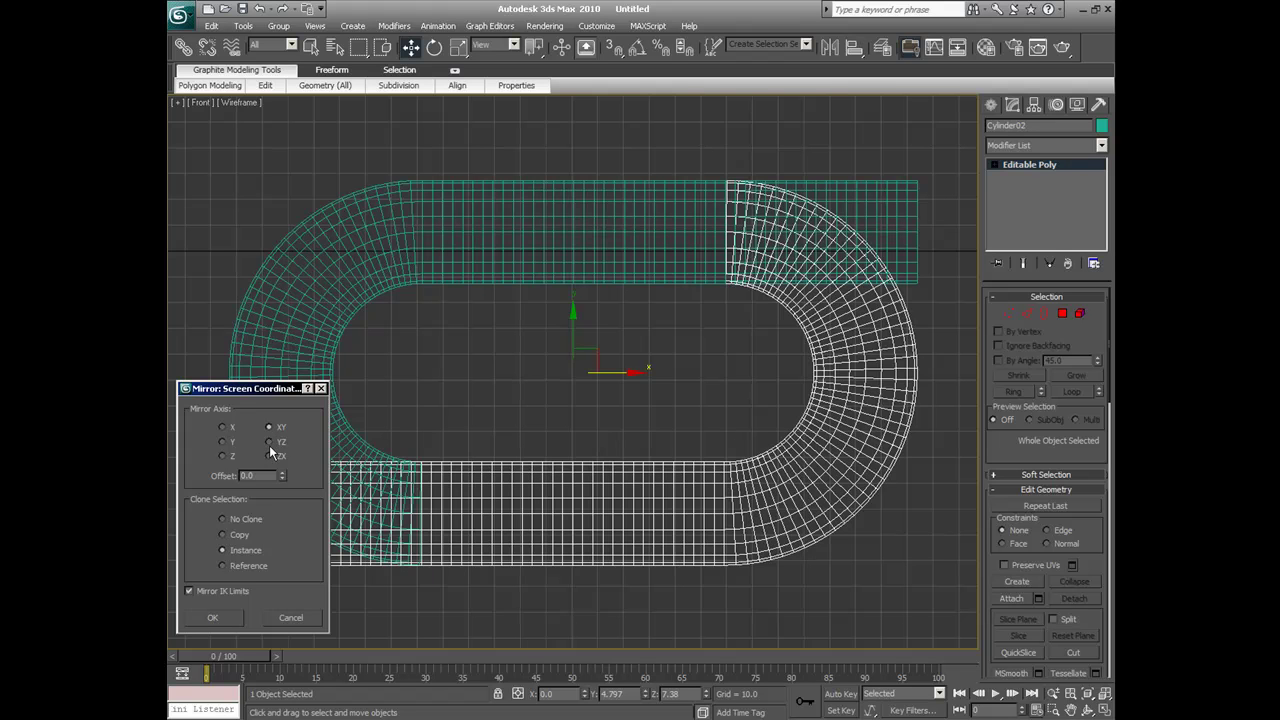
{"action": "left_click", "coordinate": [268, 442]}
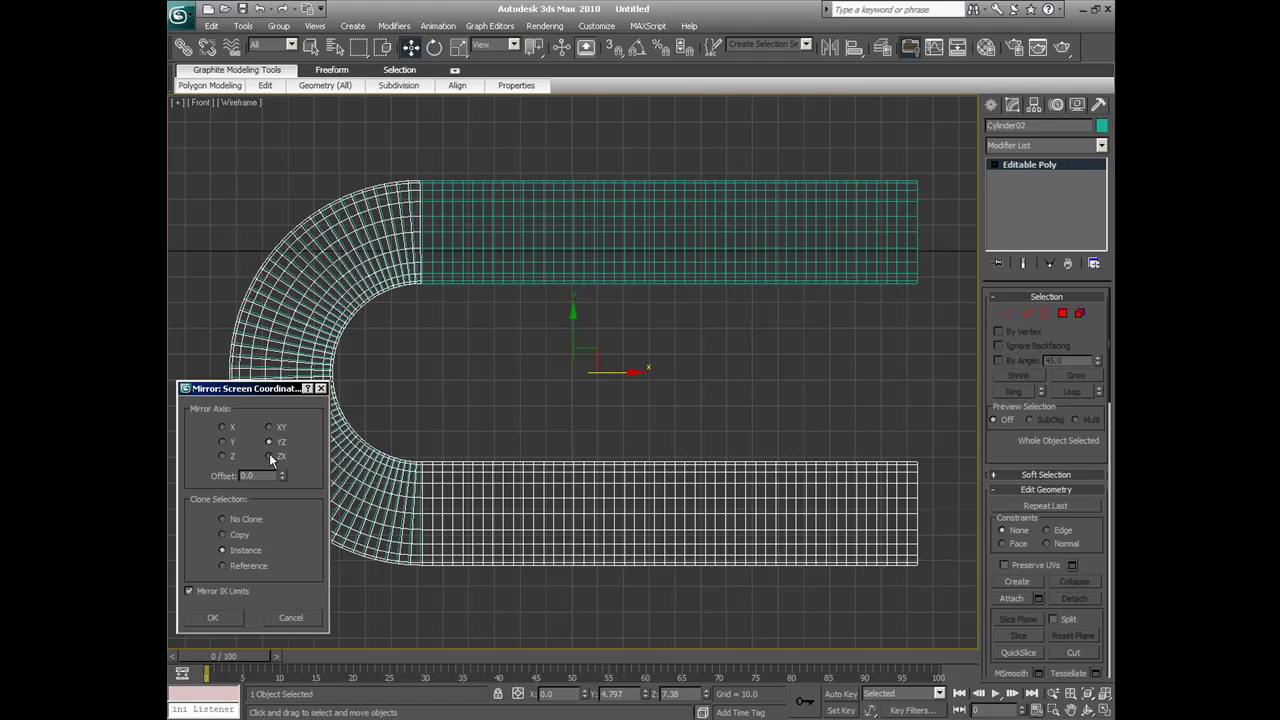
{"action": "left_click", "coordinate": [269, 456]}
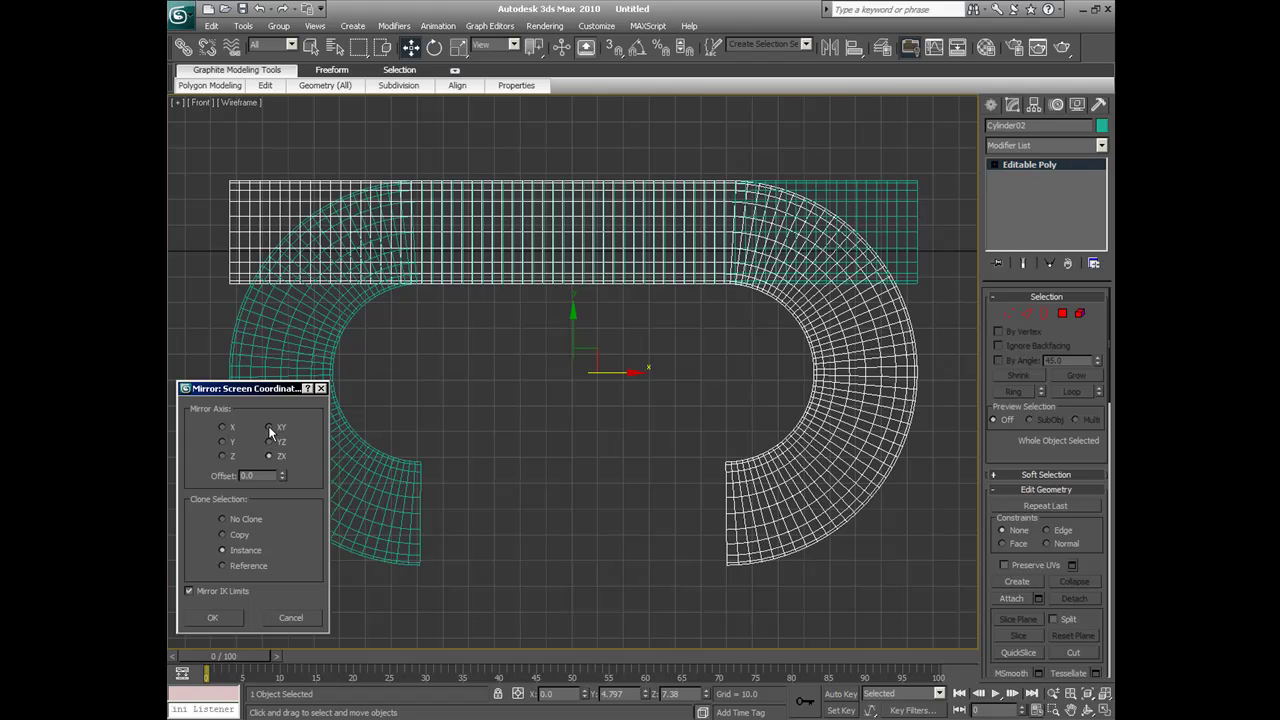
{"action": "left_click", "coordinate": [268, 429]}
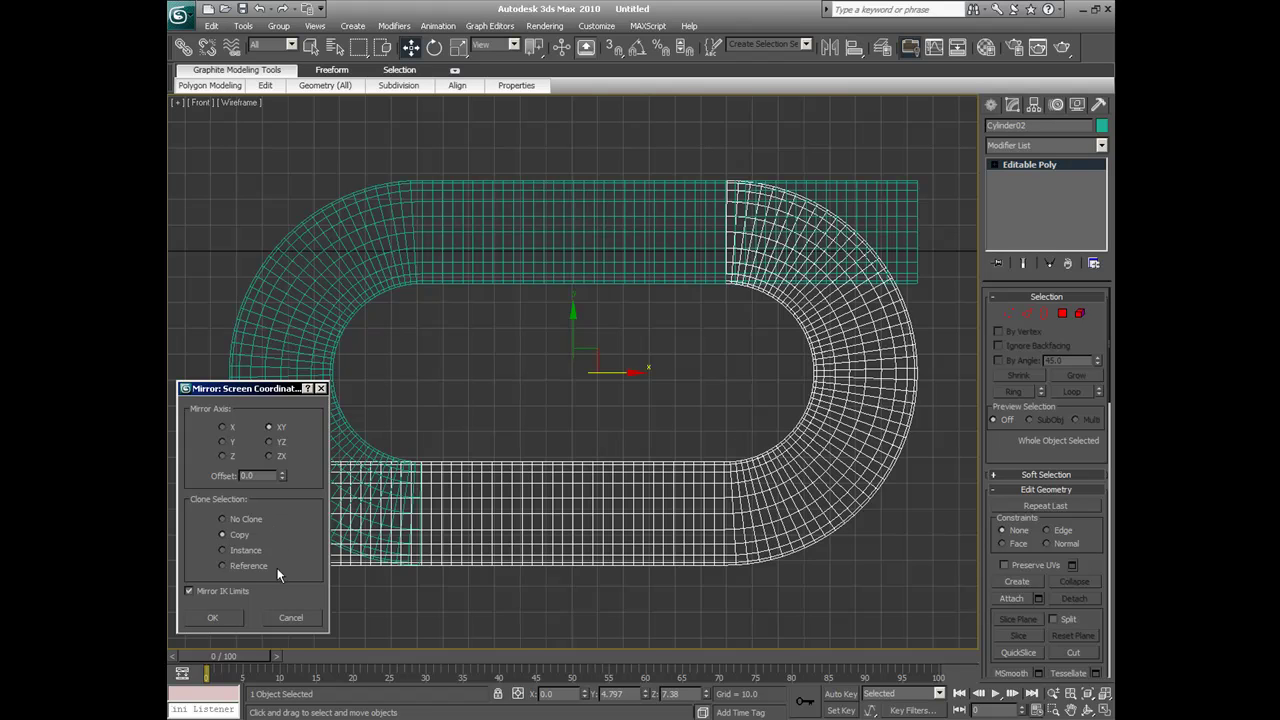
{"action": "left_click", "coordinate": [215, 618]}
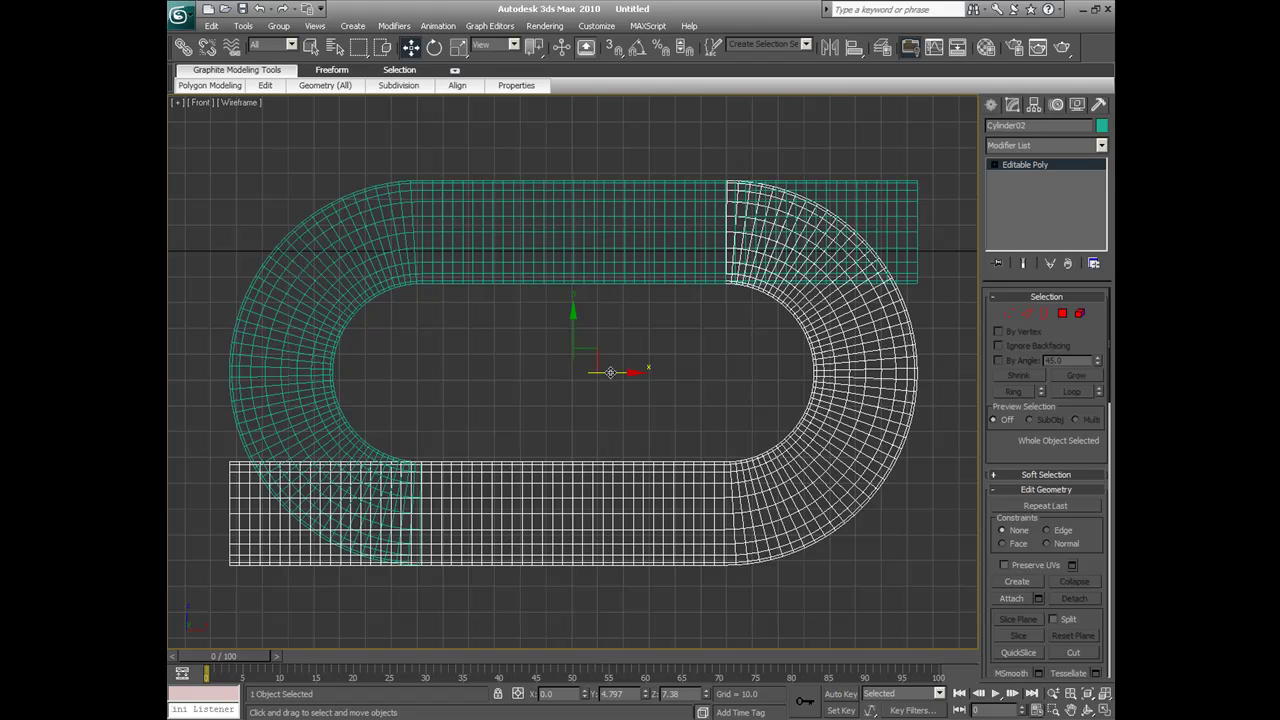
Move the mirrored half along X to about -216 so its ends meet the original half, and render the Front view
{"action": "left_click_drag", "start_coordinate": [610, 371], "coordinate": [800, 352]}
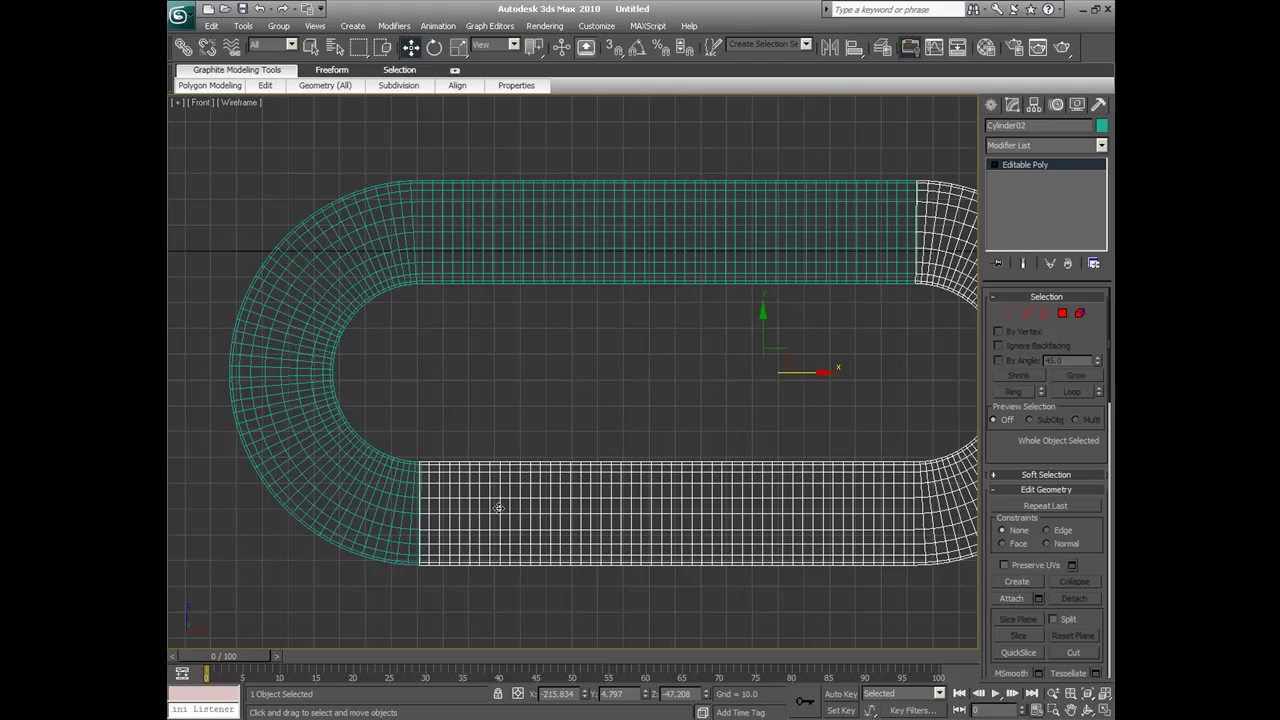
{"action": "left_click", "coordinate": [1104, 693]}
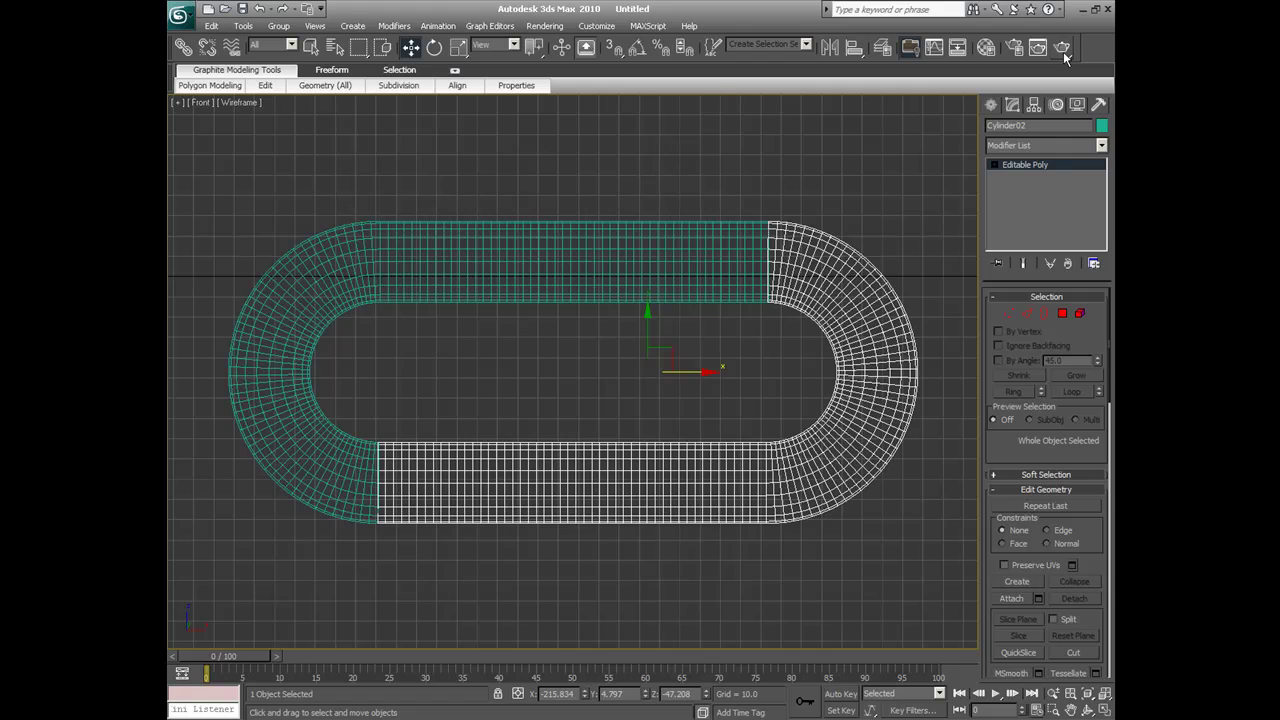
{"action": "left_click", "coordinate": [1063, 51]}
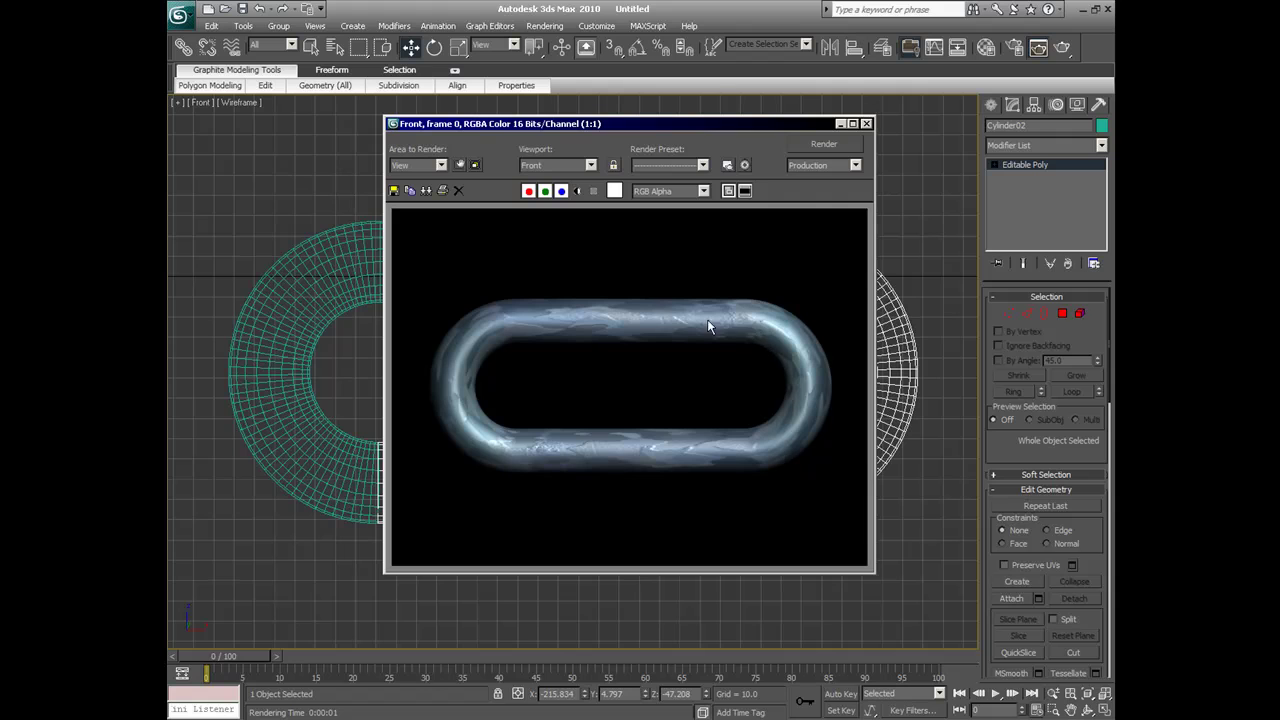
{"action": "left_click", "coordinate": [866, 124]}
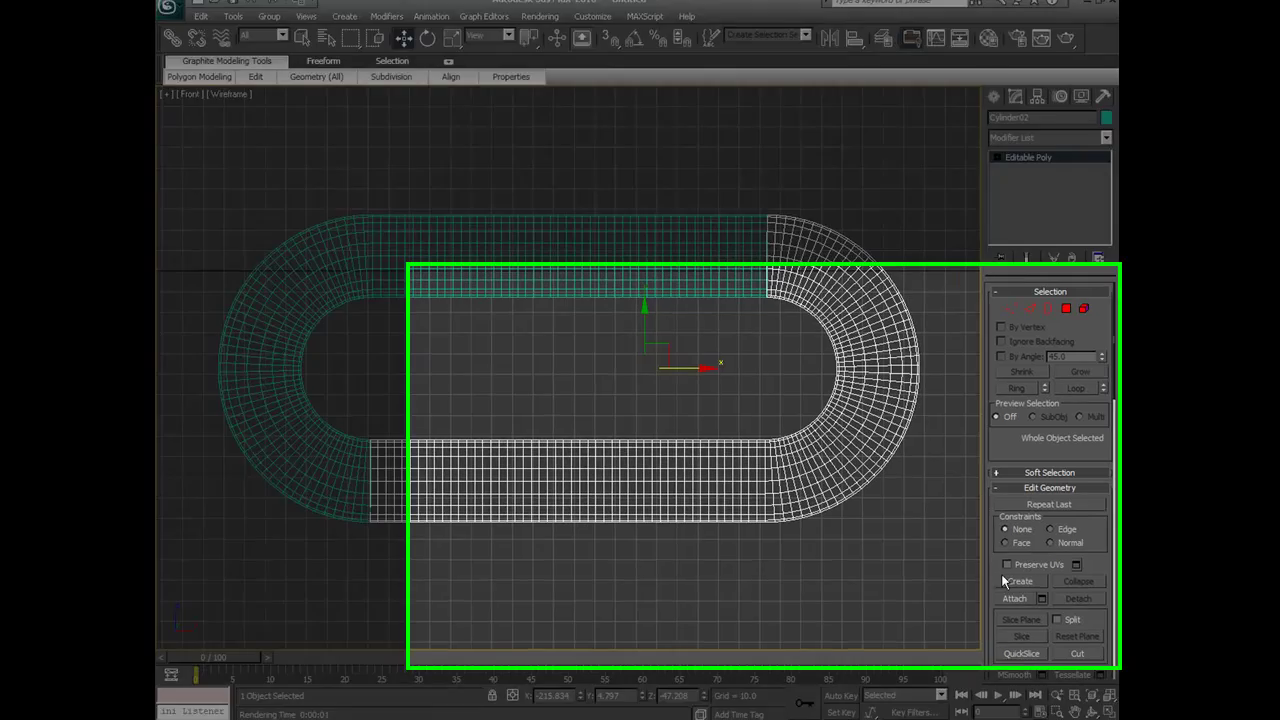
Attach the original half to the mirrored half to form one link, and render the Front view
{"action": "left_click", "coordinate": [1013, 598]}
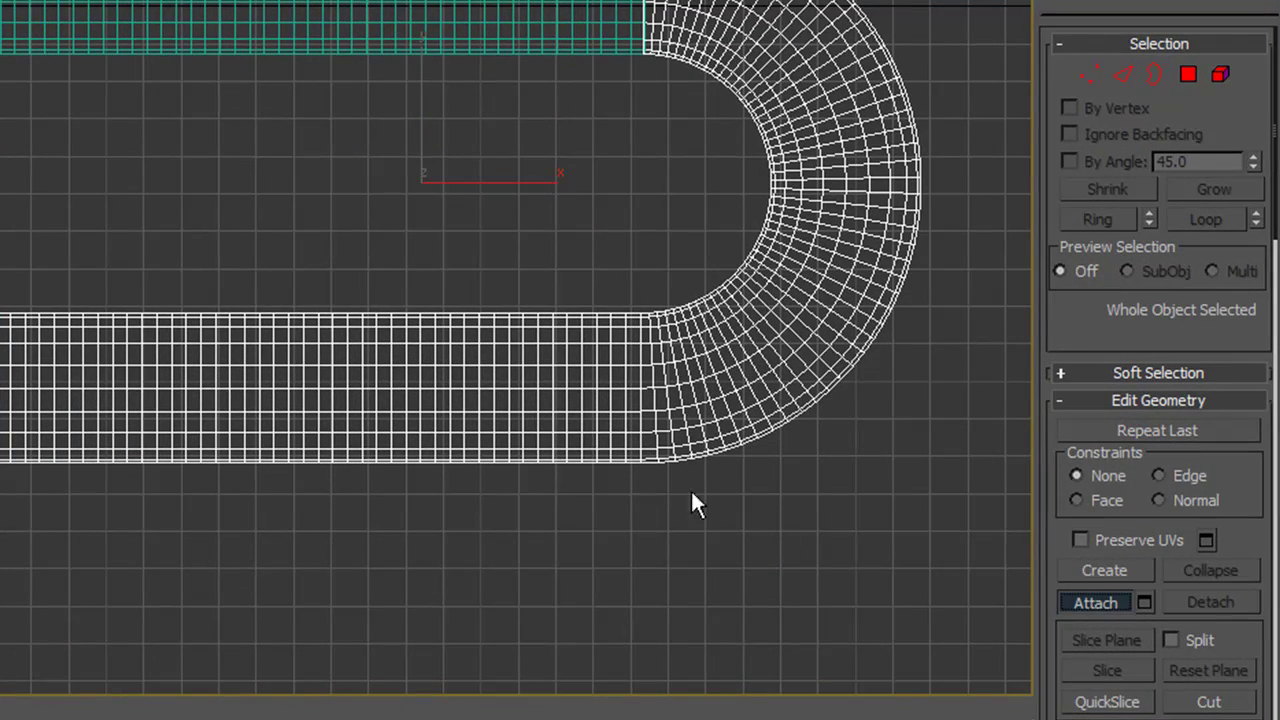
{"action": "left_click", "coordinate": [234, 35]}
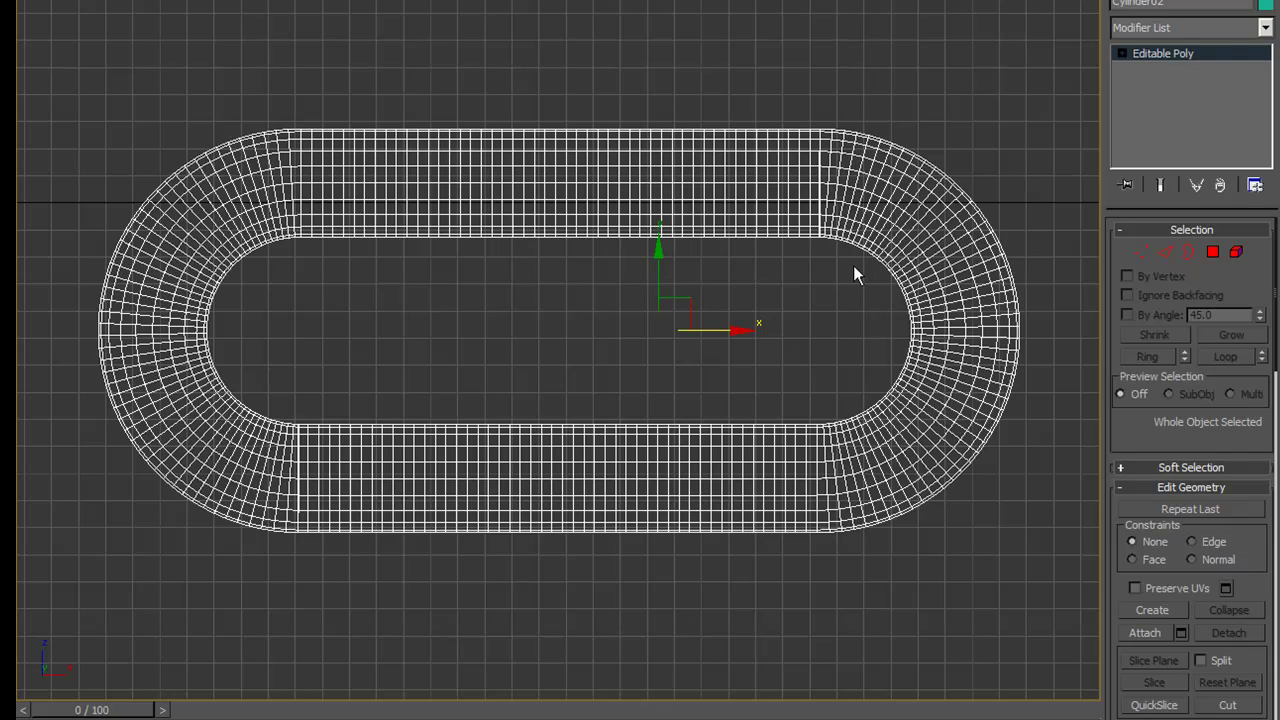
{"action": "key", "text": "shift+q"}
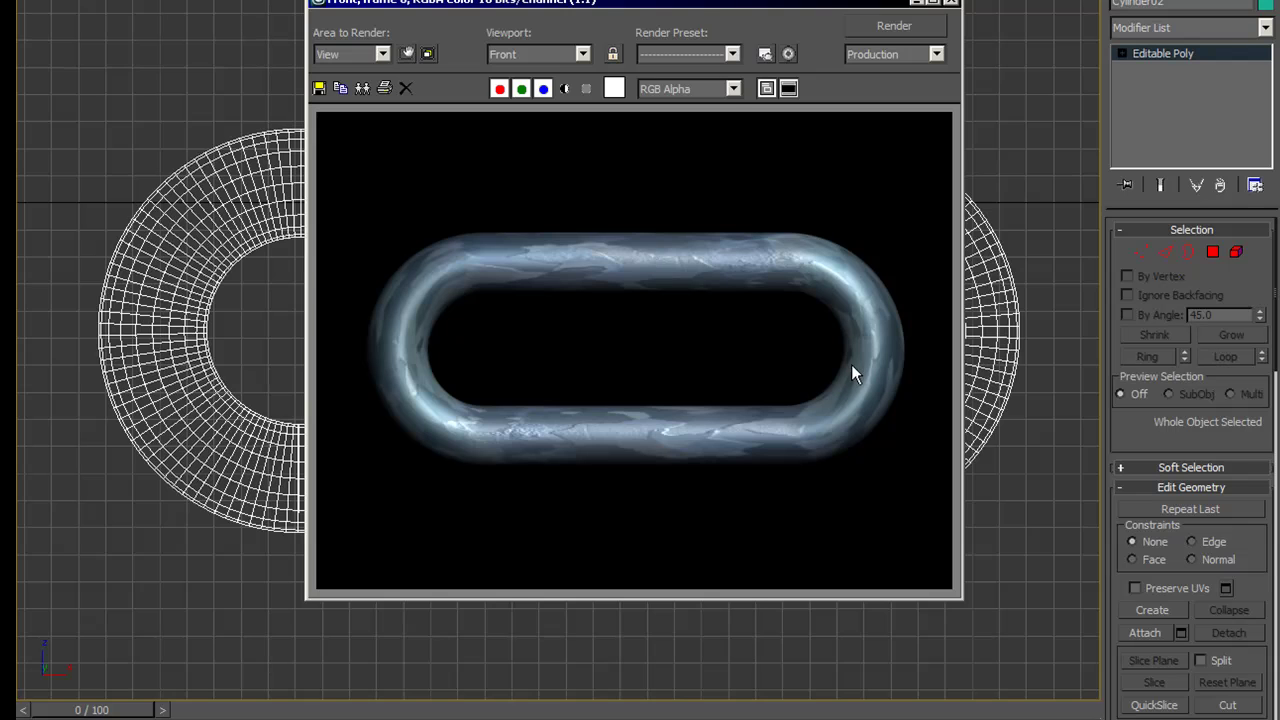
{"action": "left_click", "coordinate": [950, 3]}
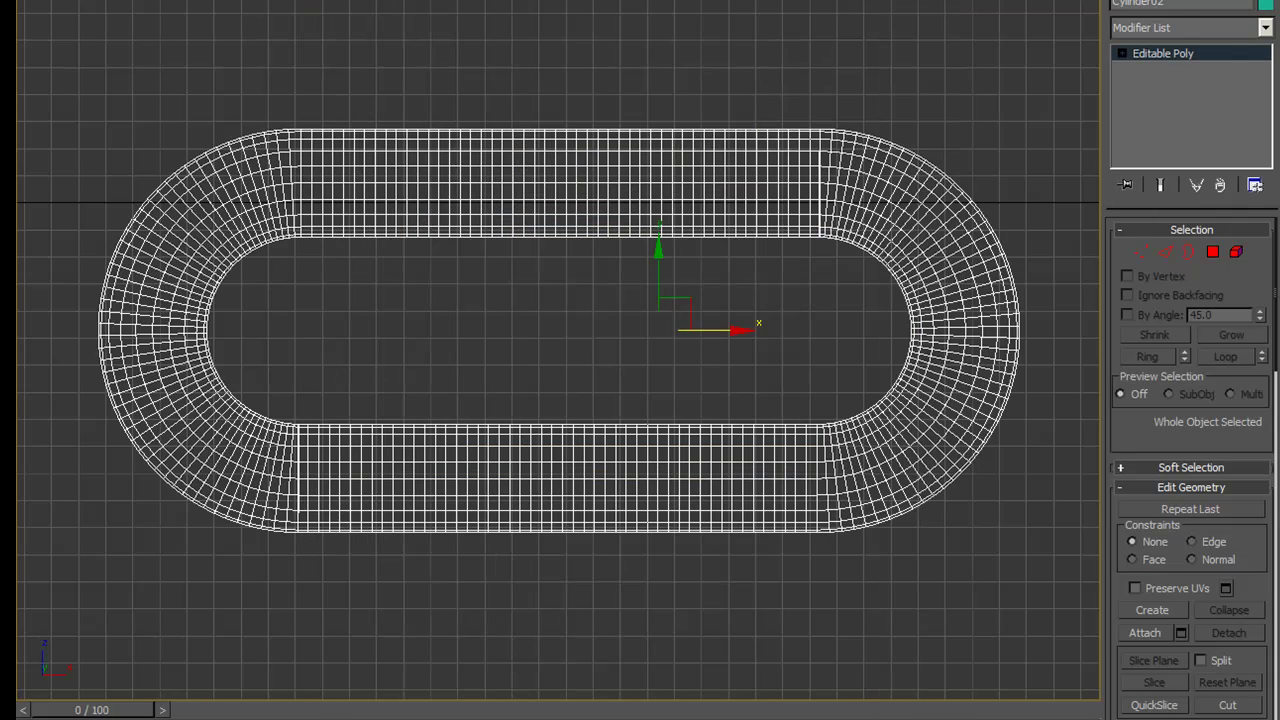
Center the link's pivot to the object and shift only the pivot along X to about -156, where the mirrored bend begins
{"action": "left_click", "coordinate": [1190, 2]}
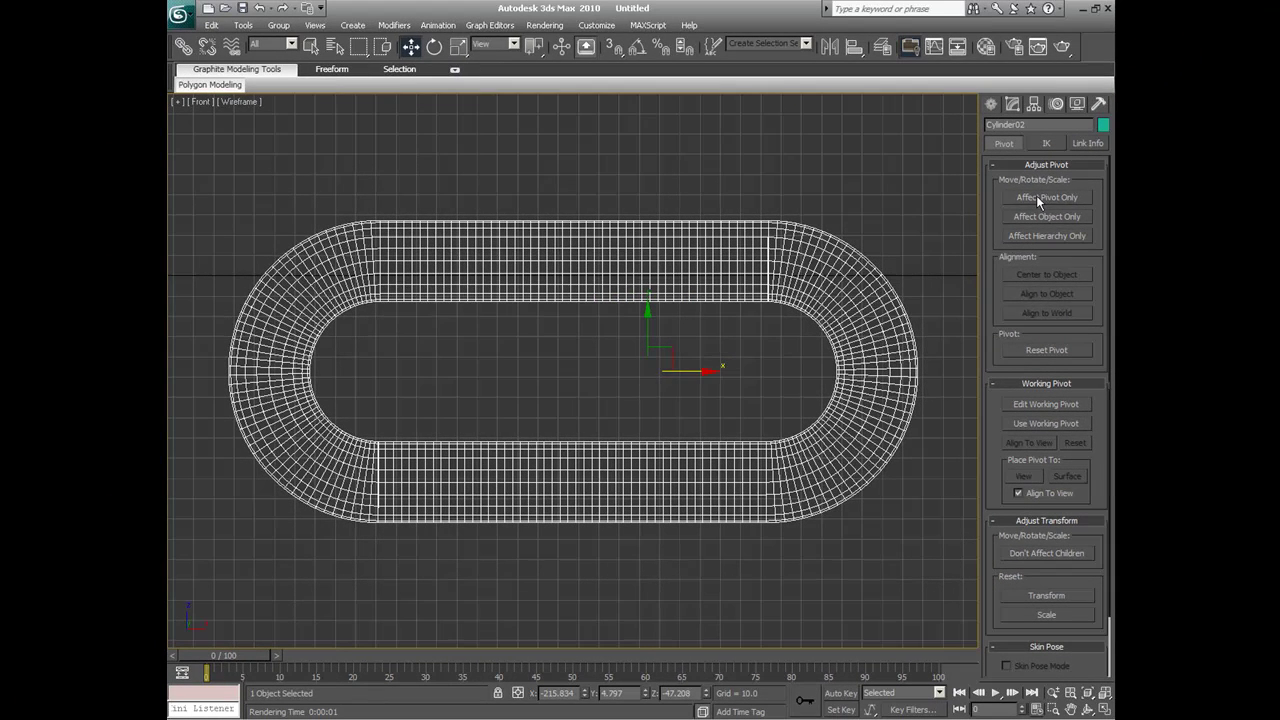
{"action": "left_click", "coordinate": [1171, 102]}
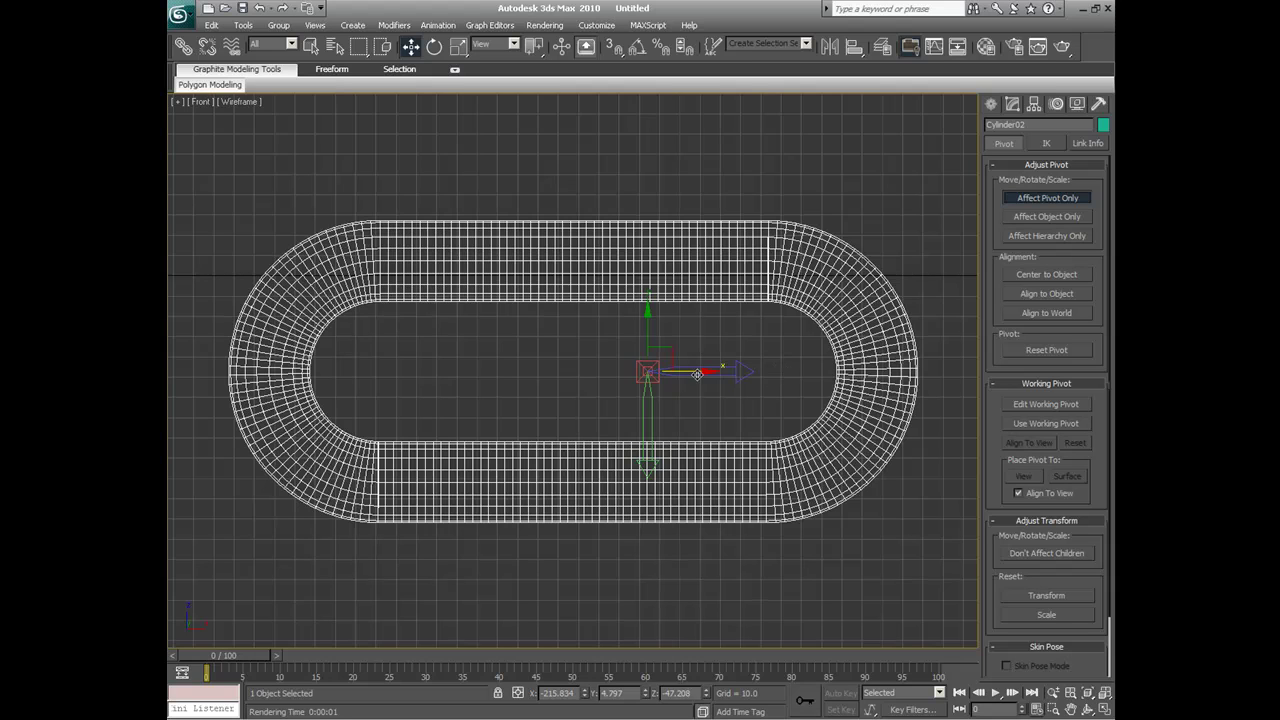
{"action": "left_click_drag", "start_coordinate": [693, 372], "coordinate": [823, 364]}
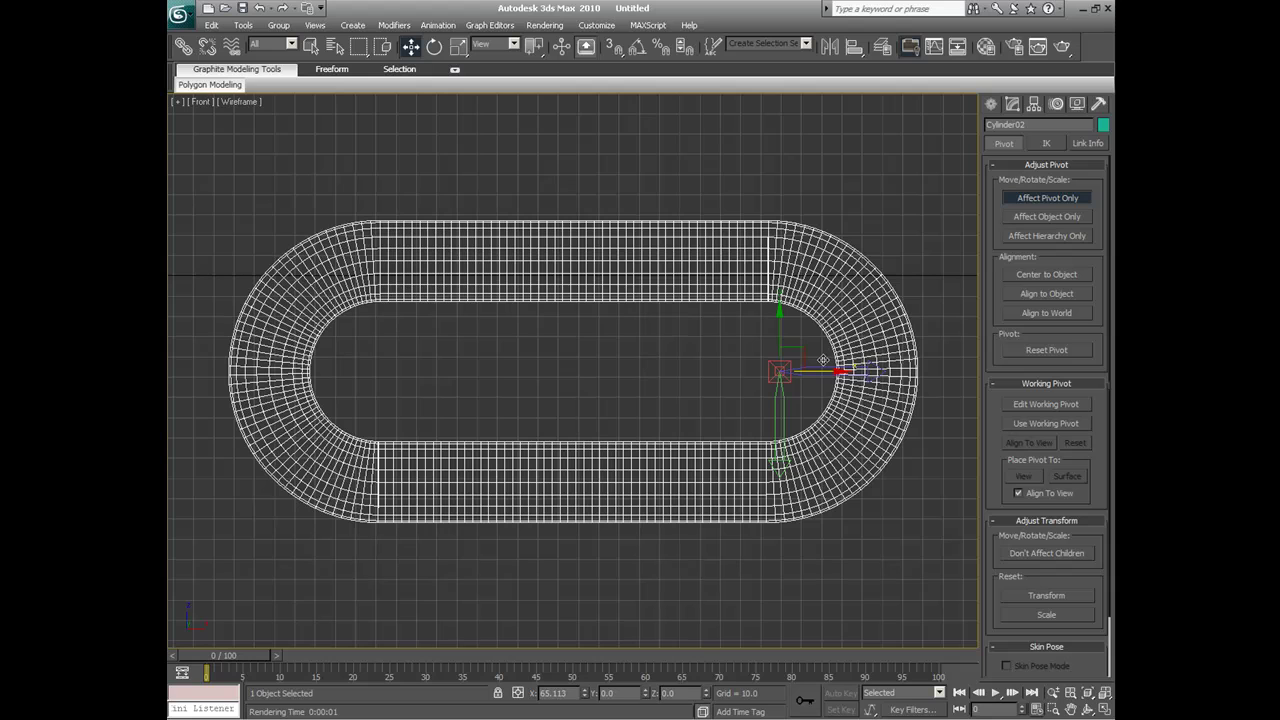
{"action": "left_click", "coordinate": [1034, 271]}
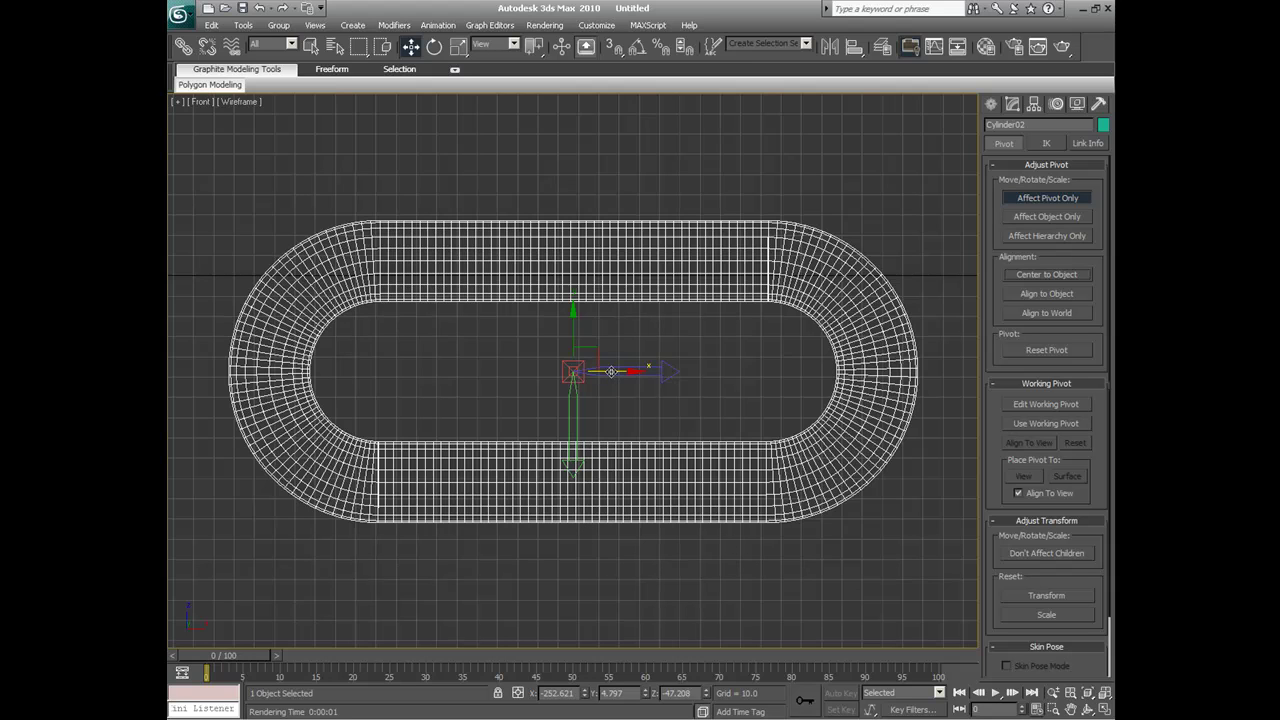
{"action": "left_click_drag", "start_coordinate": [612, 371], "coordinate": [806, 357]}
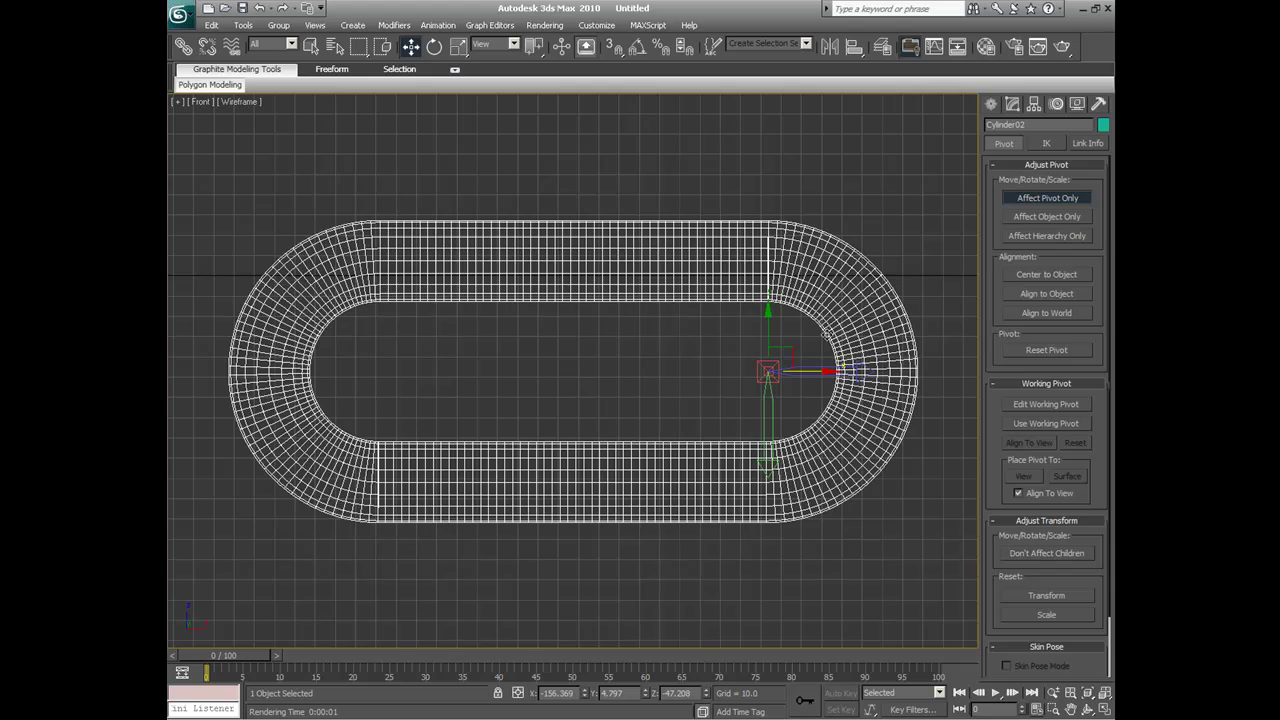
Finish the pivot adjustment and mirror the link on the XY axis as an instance with zero offset
{"action": "left_click", "coordinate": [1025, 199]}
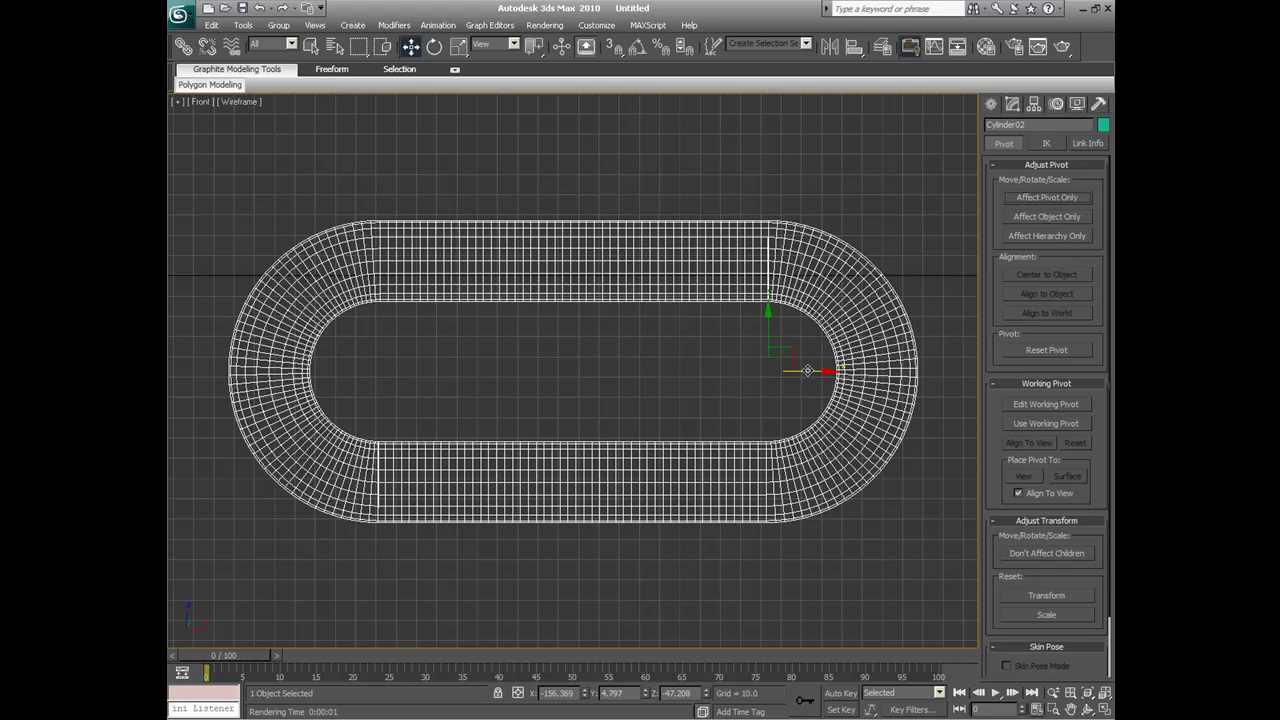
{"action": "left_click", "coordinate": [829, 48]}
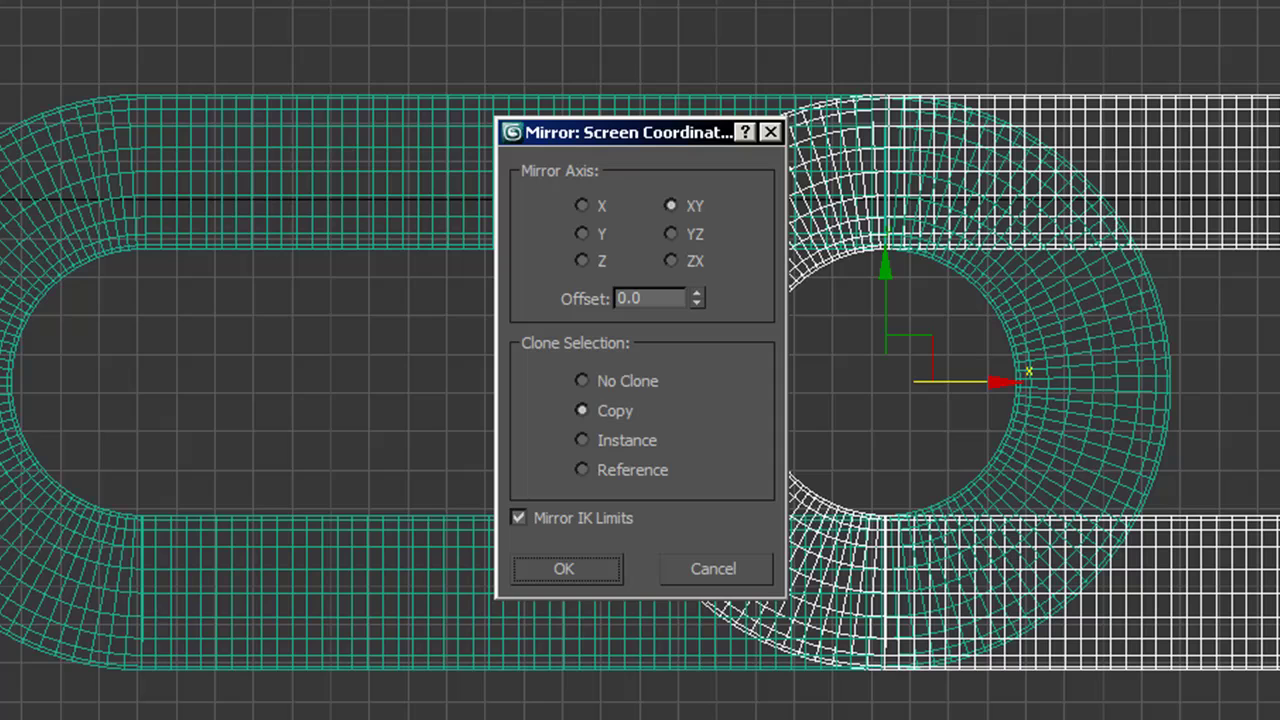
{"action": "left_click_drag", "start_coordinate": [619, 129], "coordinate": [158, 75]}
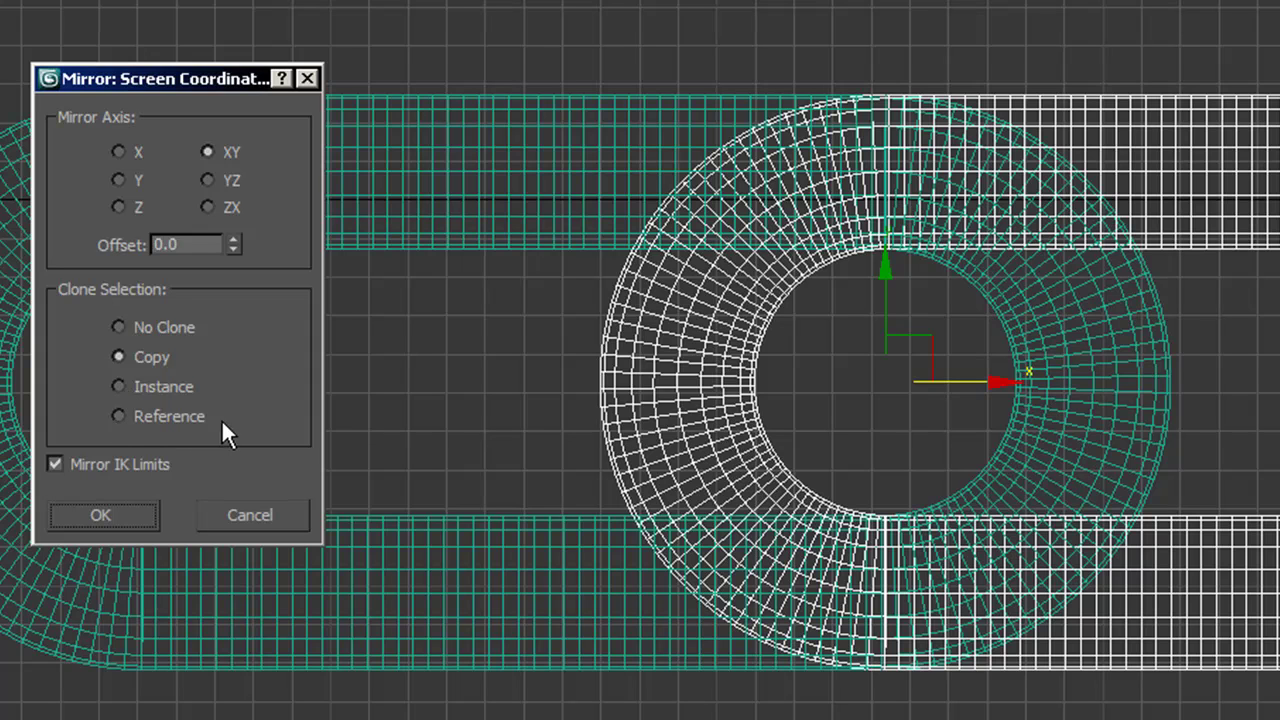
{"action": "left_click", "coordinate": [121, 384]}
{"action": "left_click", "coordinate": [108, 513]}
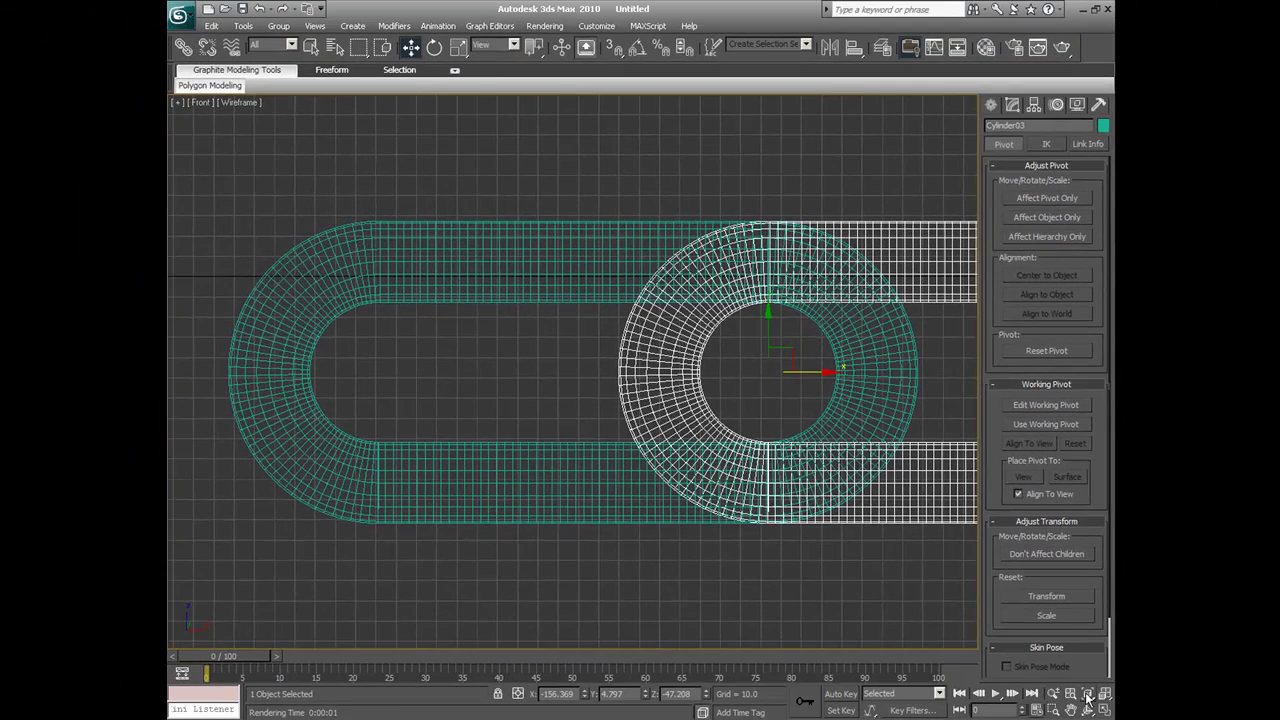
{"action": "left_click", "coordinate": [1088, 693]}
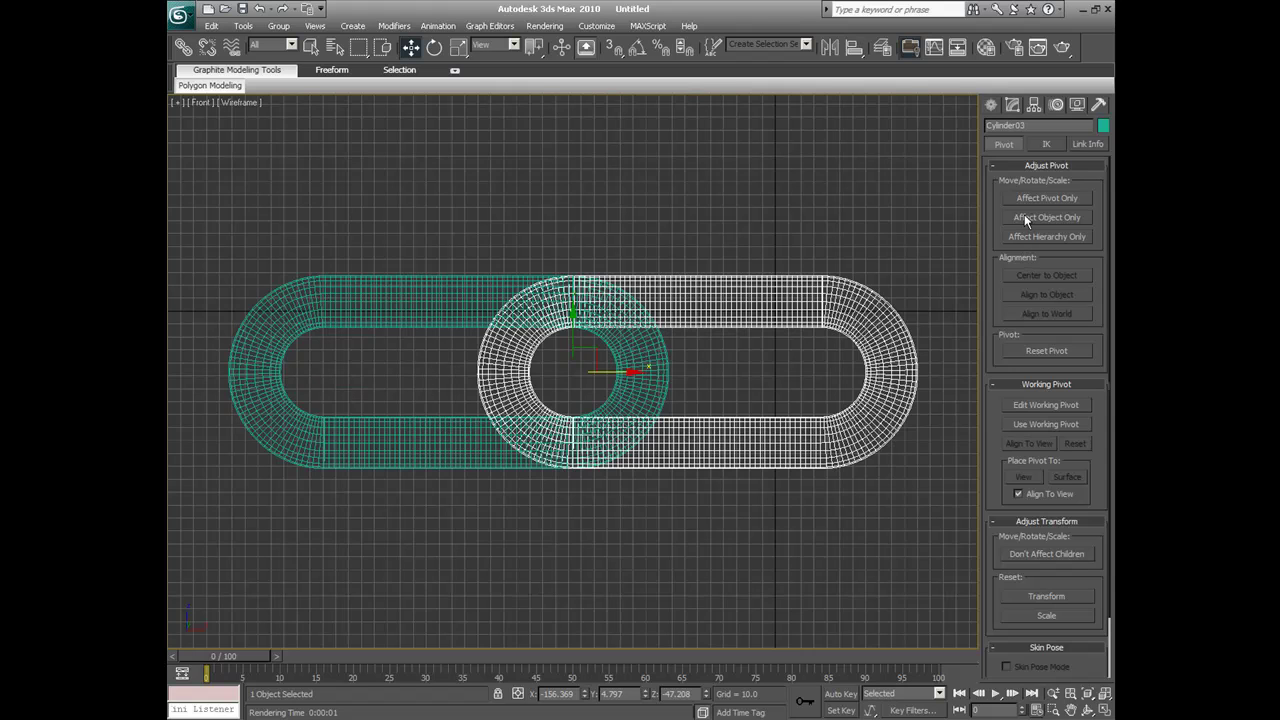
Try moving vertices of the instanced link's straight sections and outer bend, cancel the moves, and leave vertex editing
{"action": "left_click", "coordinate": [1012, 104]}
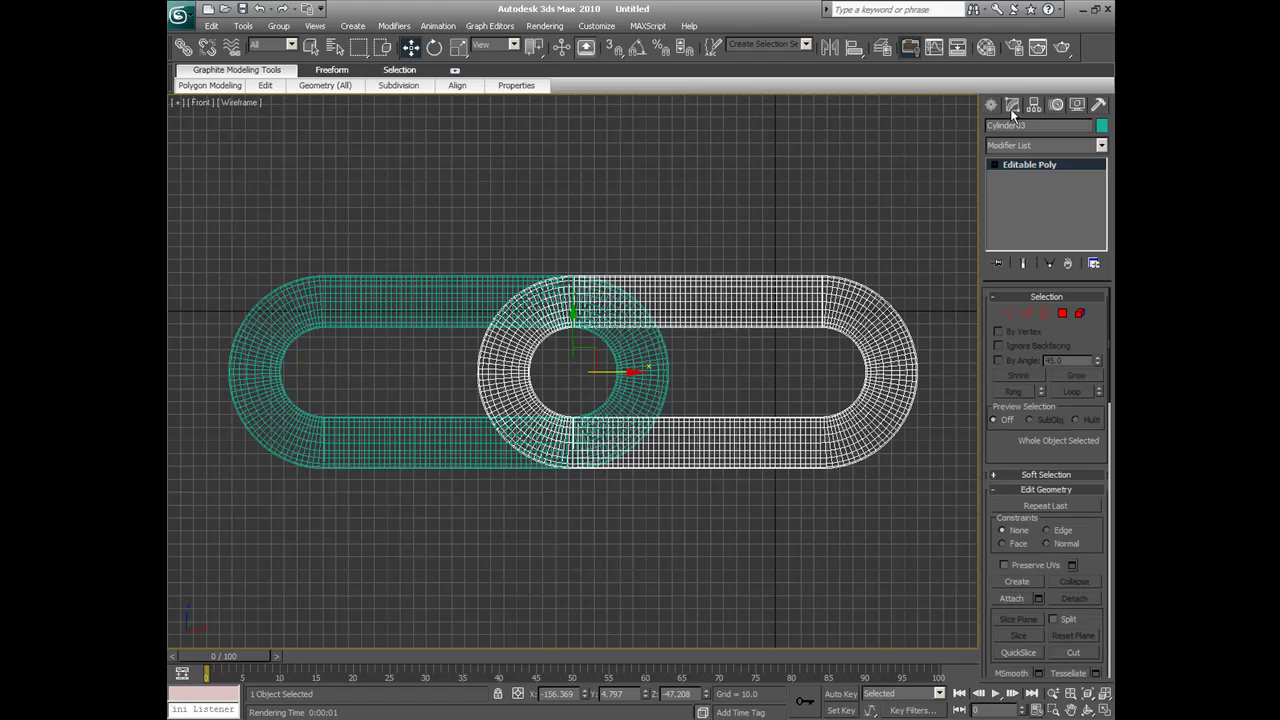
{"action": "left_click", "coordinate": [1008, 312]}
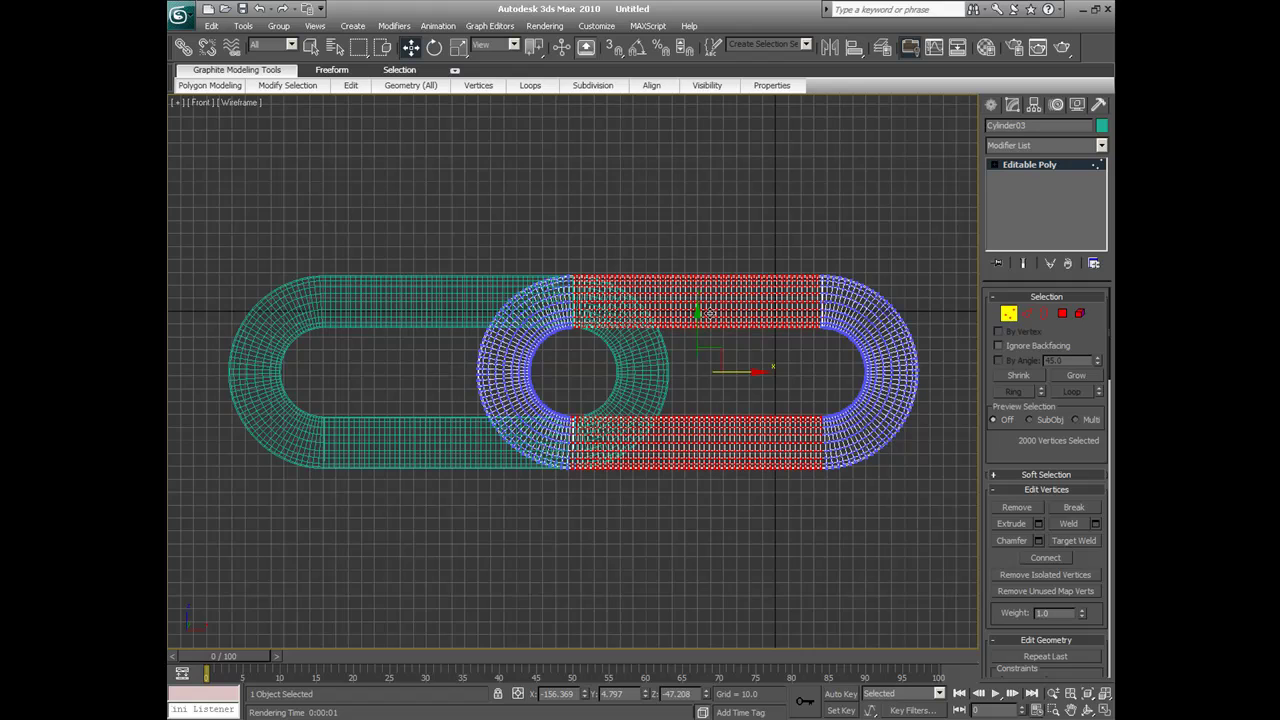
{"action": "left_click_drag", "start_coordinate": [697, 313], "coordinate": [657, 259]}
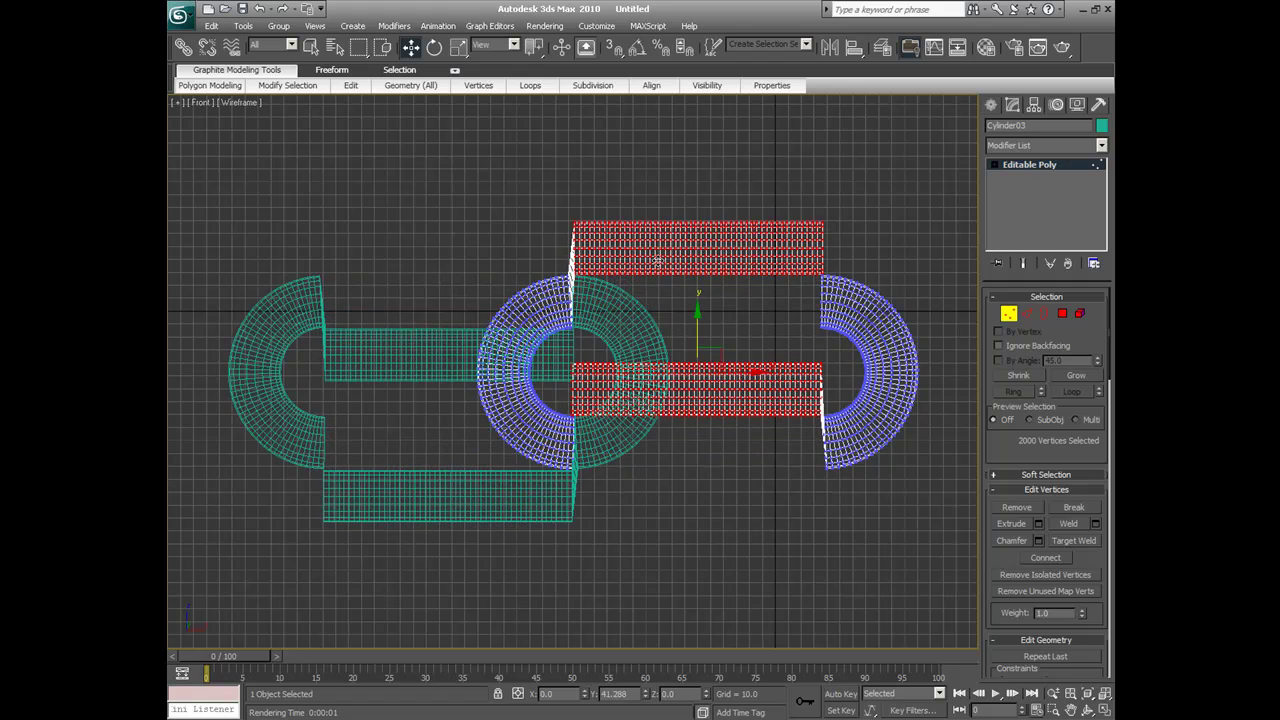
{"action": "right_click", "coordinate": [657, 259]}
{"action": "left_click_drag", "start_coordinate": [788, 216], "coordinate": [903, 366]}
{"action": "mouse_move", "coordinate": [849, 273]}
{"action": "left_mouse_down"}
{"action": "mouse_move", "coordinate": [842, 196]}
{"action": "mouse_move", "coordinate": [831, 290]}
{"action": "mouse_move", "coordinate": [827, 277]}
{"action": "left_mouse_up"}
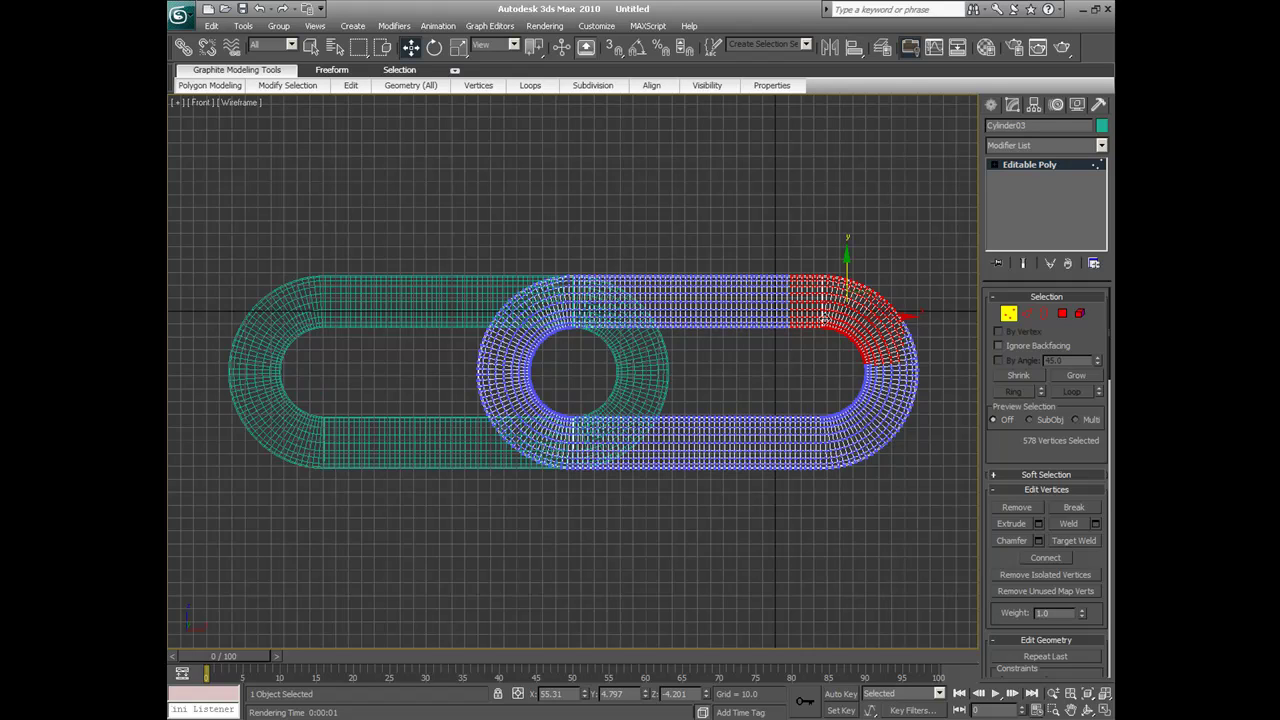
{"action": "left_click", "coordinate": [813, 242]}
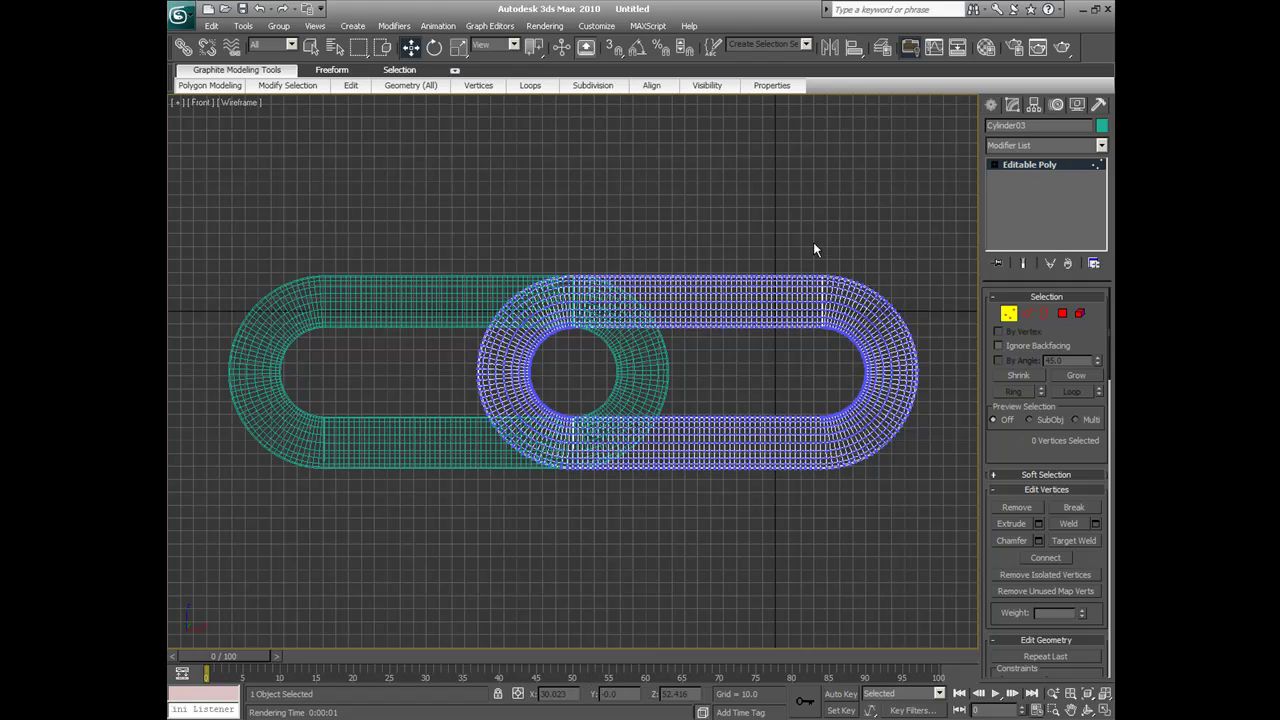
{"action": "left_click", "coordinate": [1007, 313]}
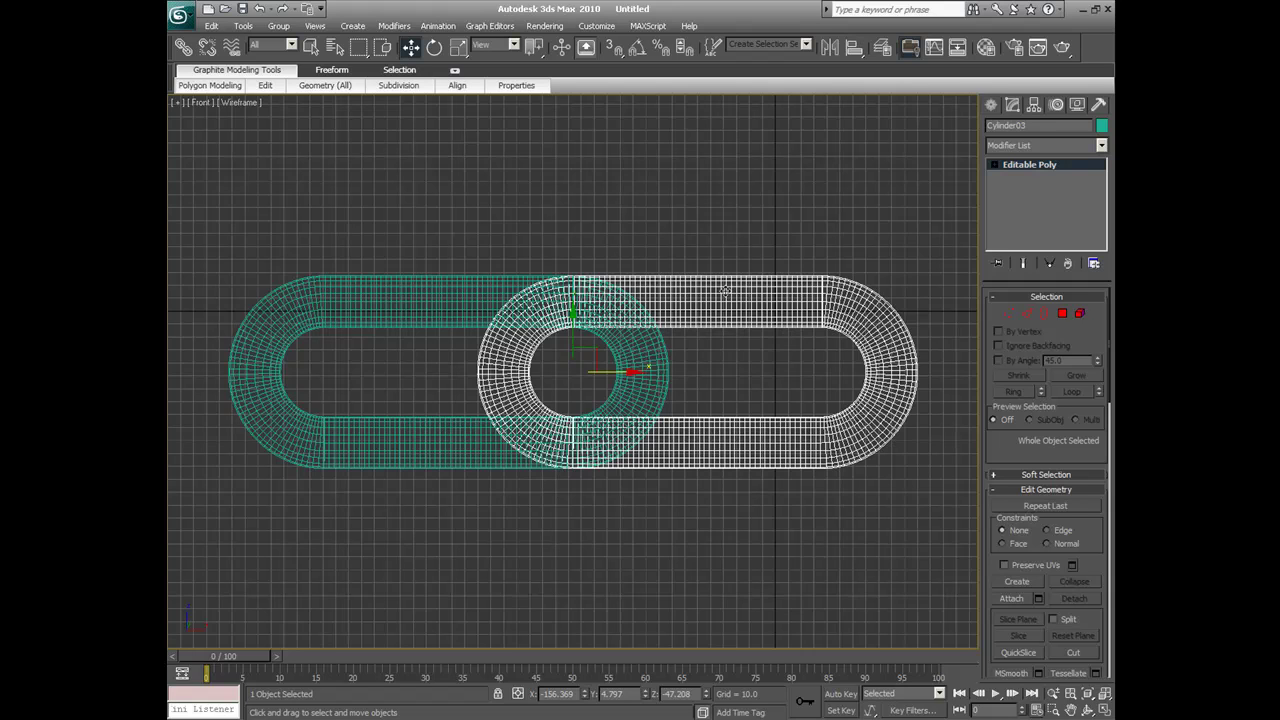
Rotate the instanced link 90 degrees about the screen X axis using an exact offset value
{"action": "right_click", "coordinate": [432, 52]}
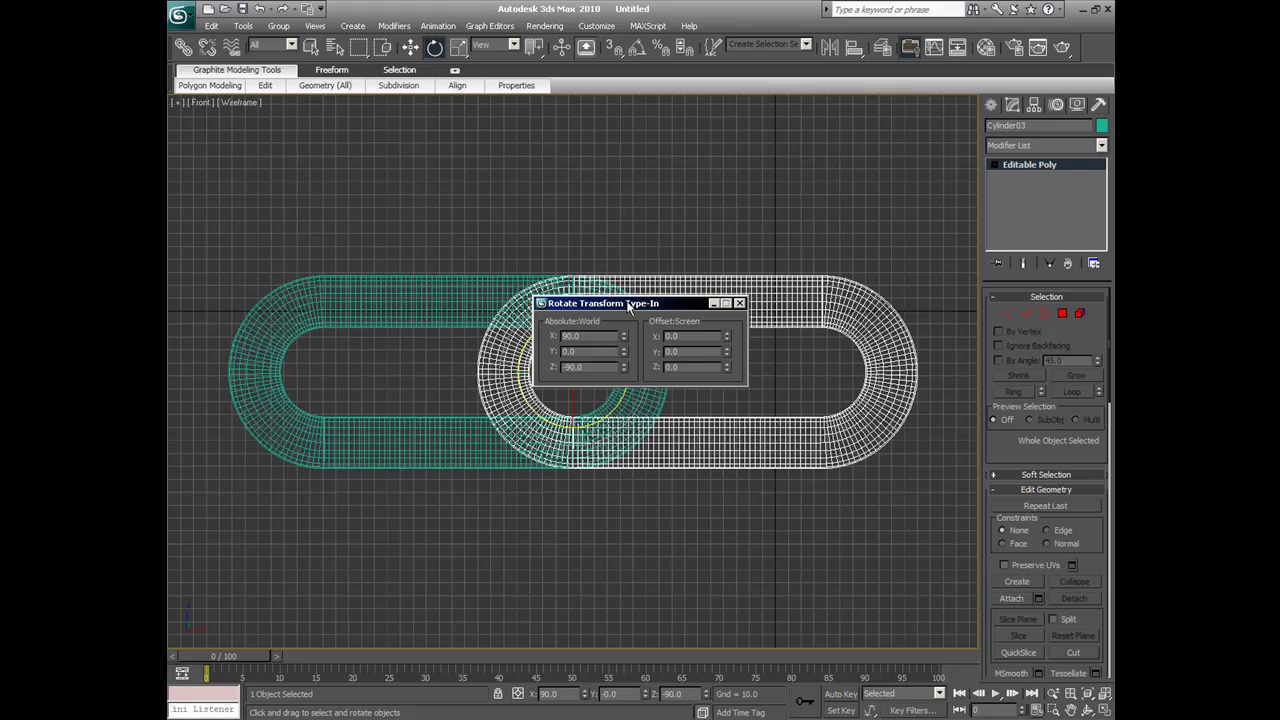
{"action": "left_click_drag", "start_coordinate": [628, 307], "coordinate": [568, 128]}
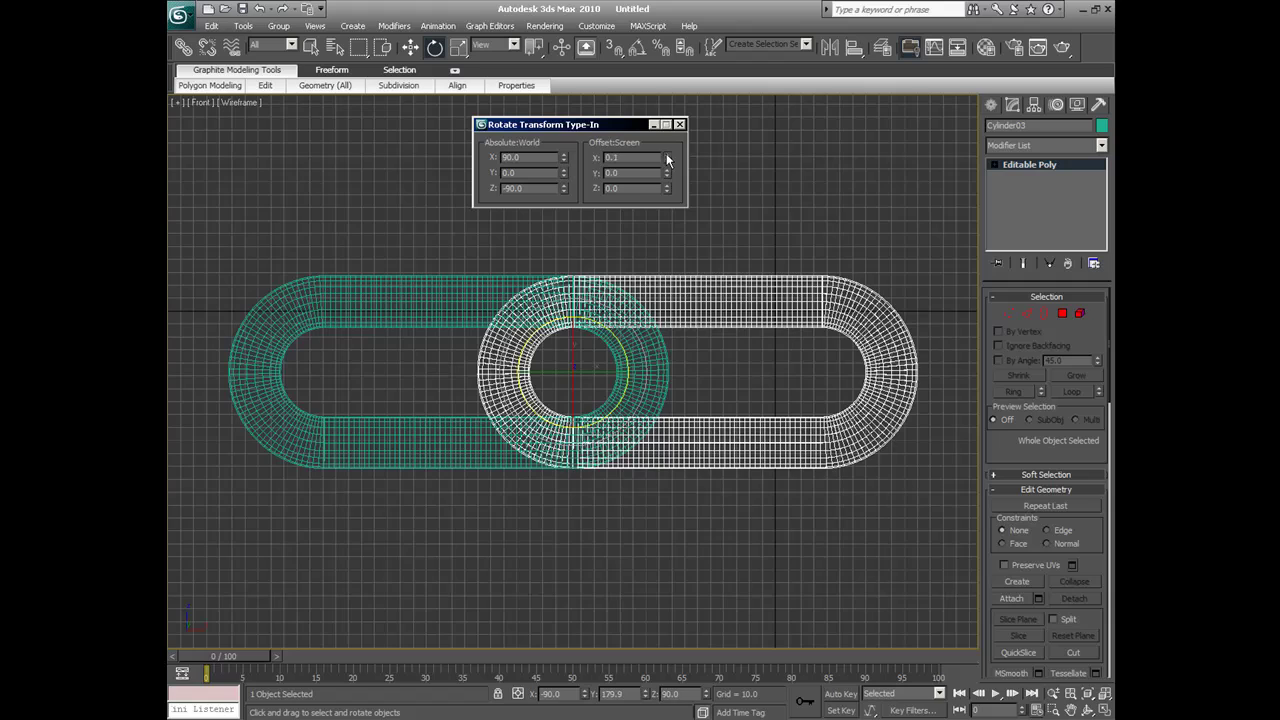
{"action": "left_click_drag", "start_coordinate": [747, 249], "coordinate": [744, 140]}
{"action": "left_click_drag", "start_coordinate": [664, 91], "coordinate": [668, 187]}
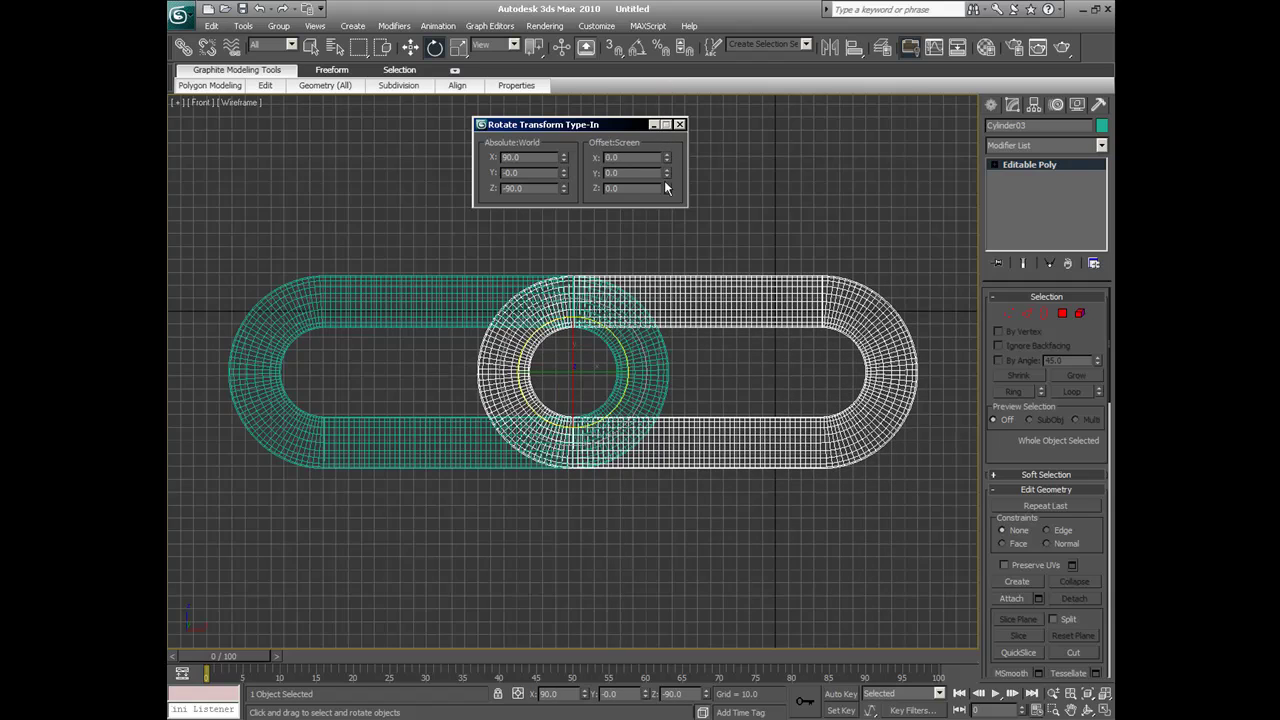
{"action": "double_click", "coordinate": [633, 160]}
{"action": "type", "text": "90"}
{"action": "key", "text": "Return"}
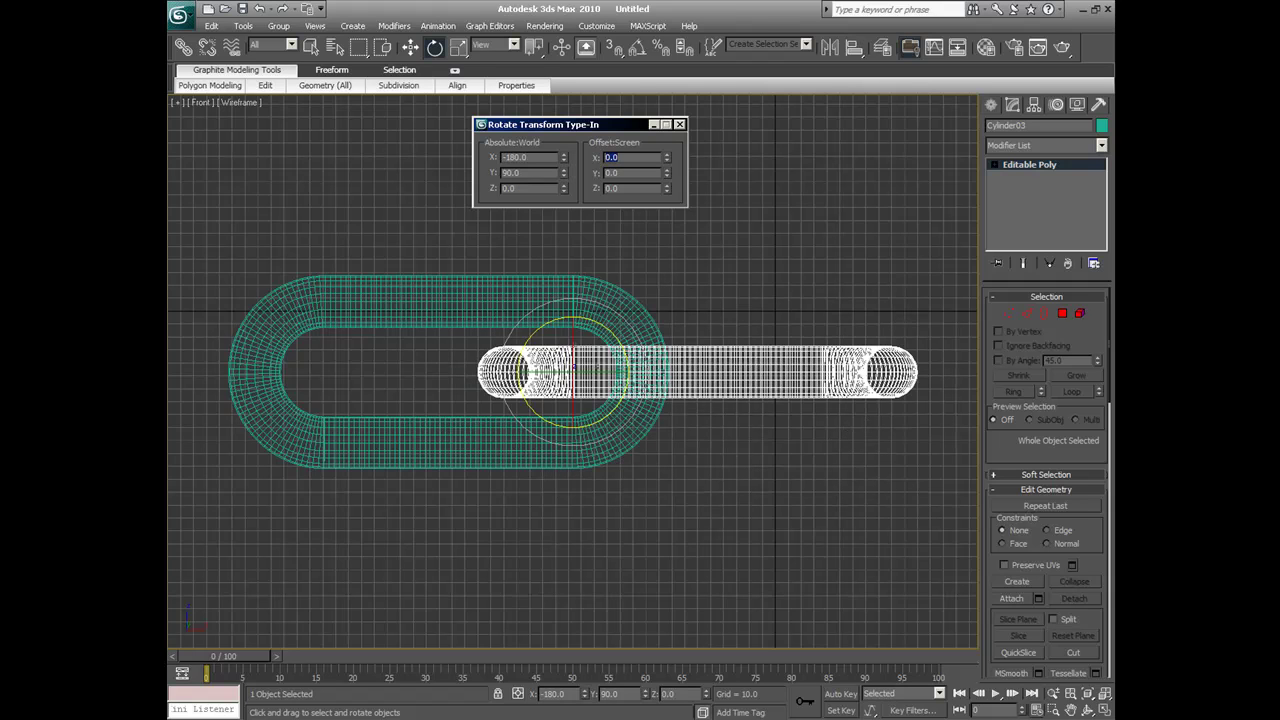
{"action": "left_click", "coordinate": [679, 125]}
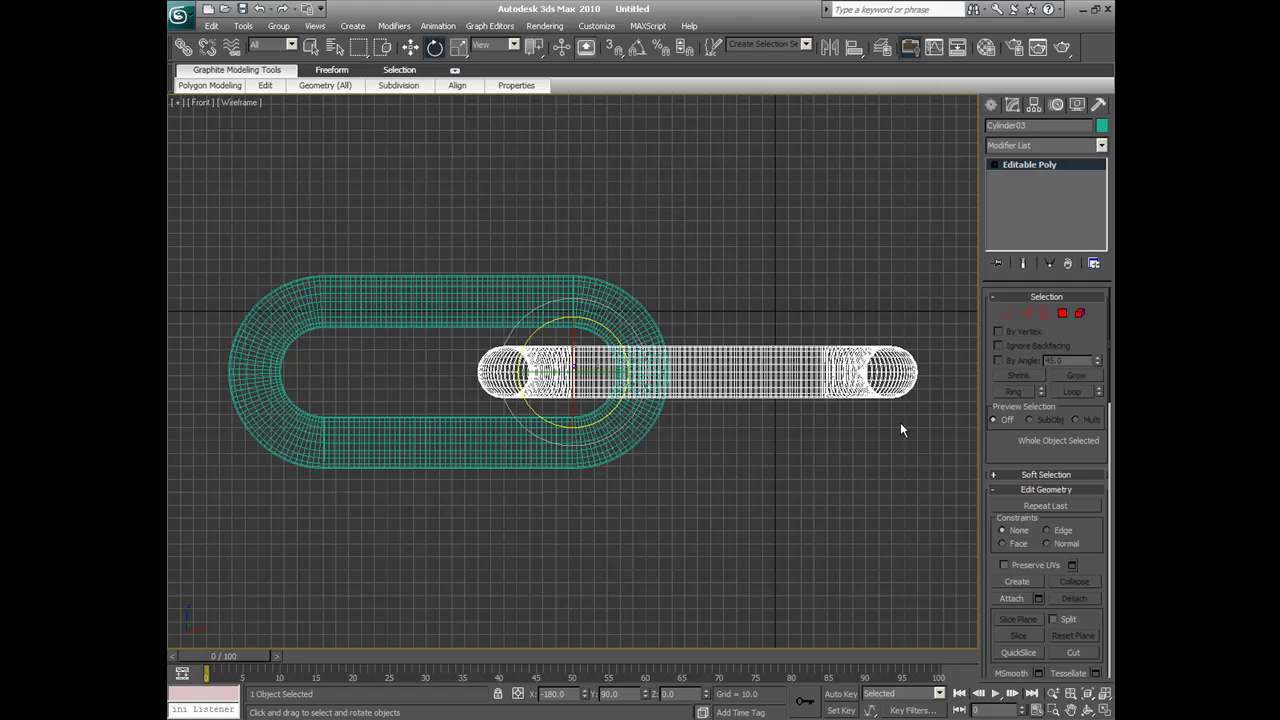
Move the rotated link about 44 units along X in the Perspective view so it hooks against the first link's end
{"action": "left_click", "coordinate": [1104, 709]}
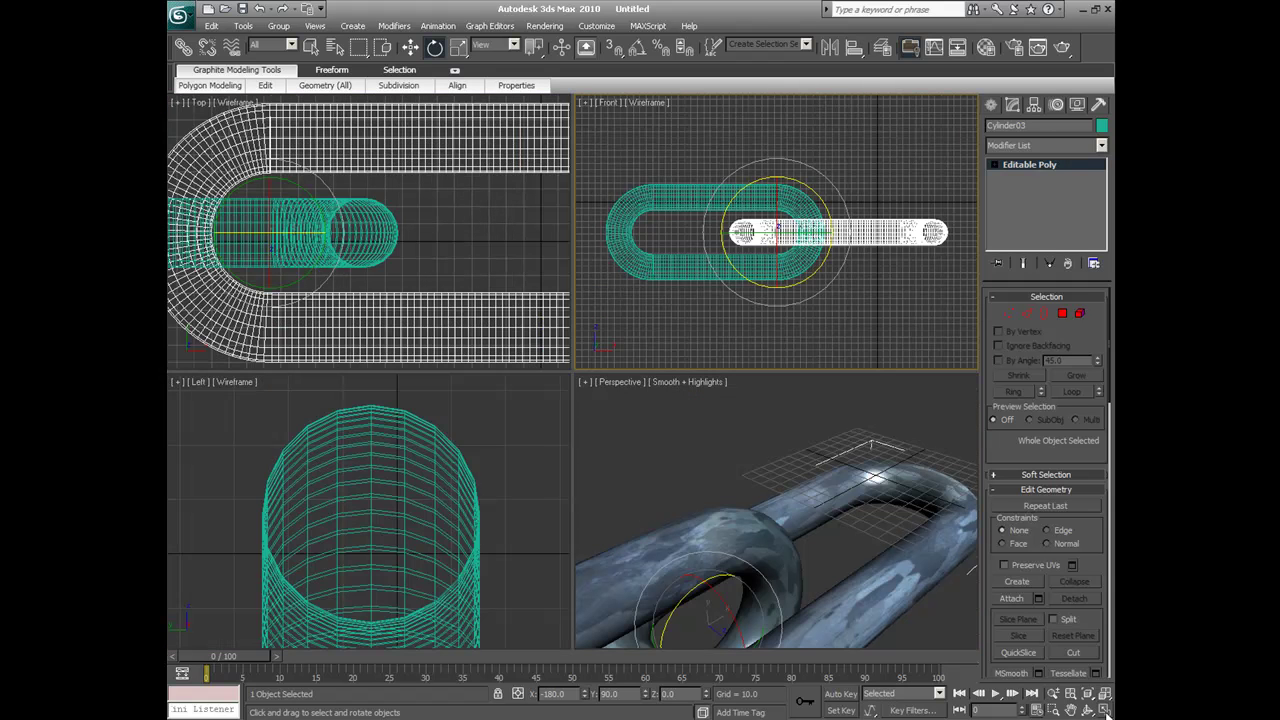
{"action": "left_click", "coordinate": [1105, 695]}
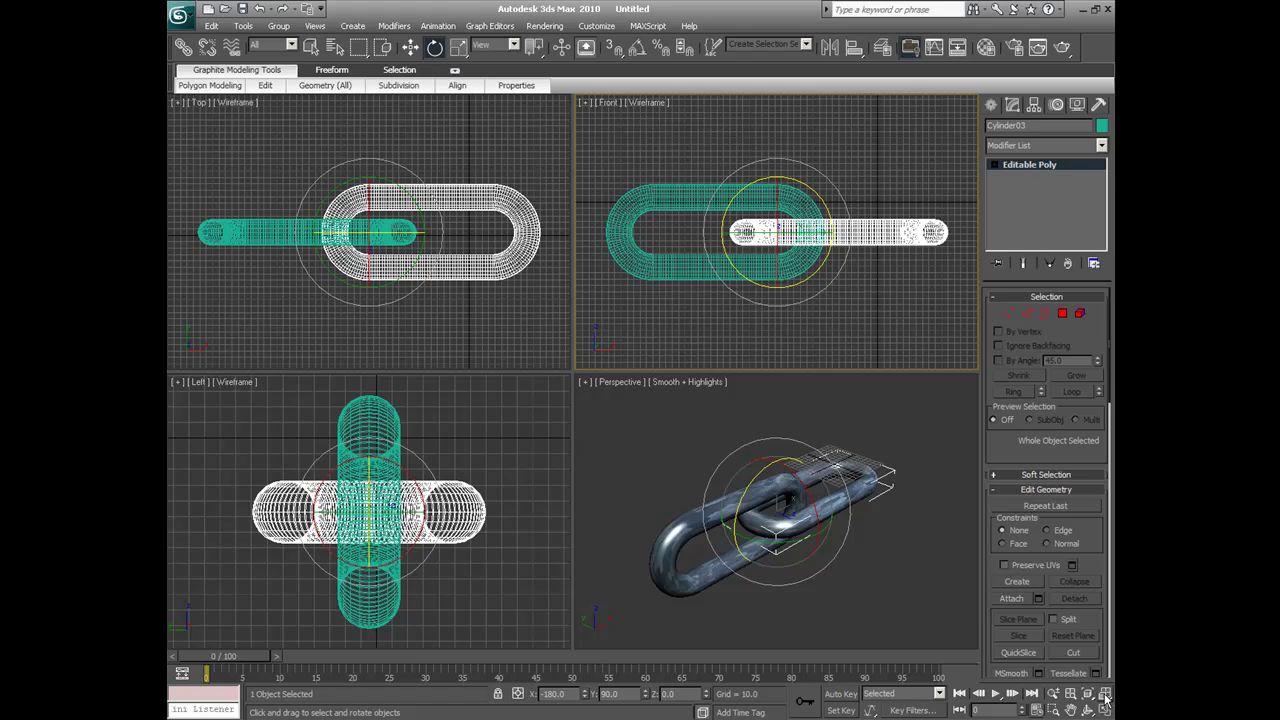
{"action": "right_click", "coordinate": [838, 598]}
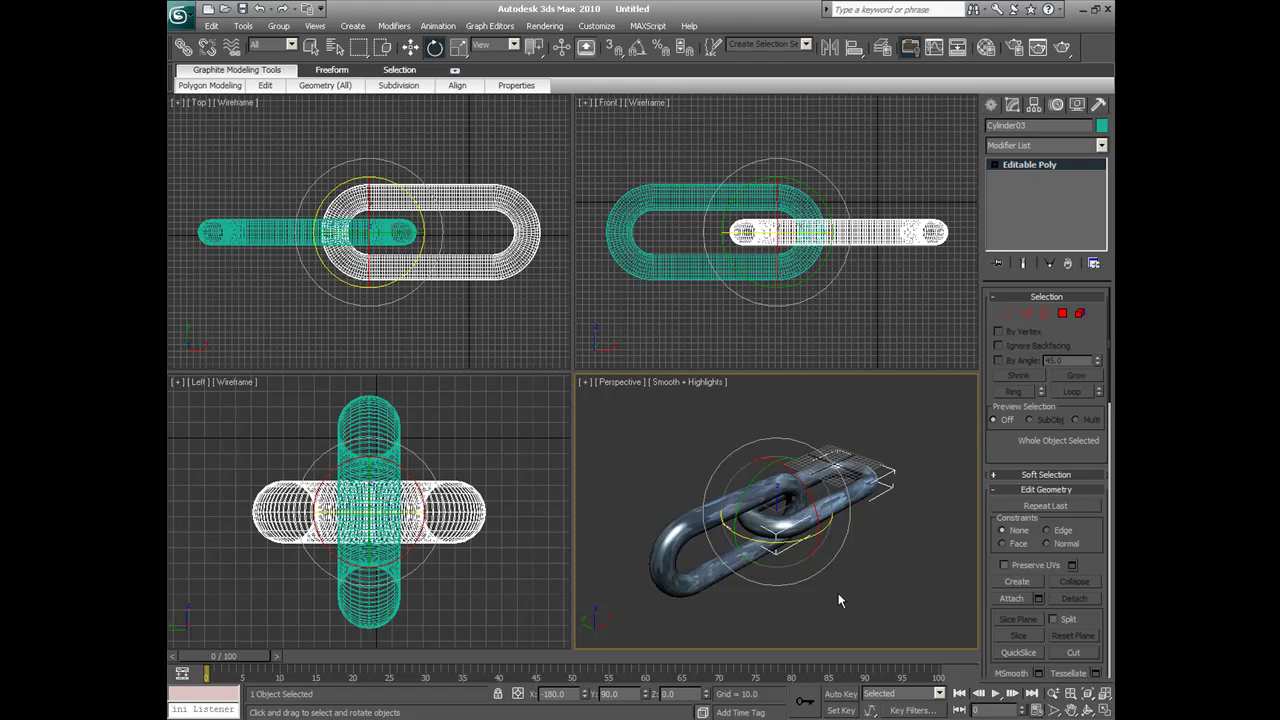
{"action": "left_click", "coordinate": [1104, 709]}
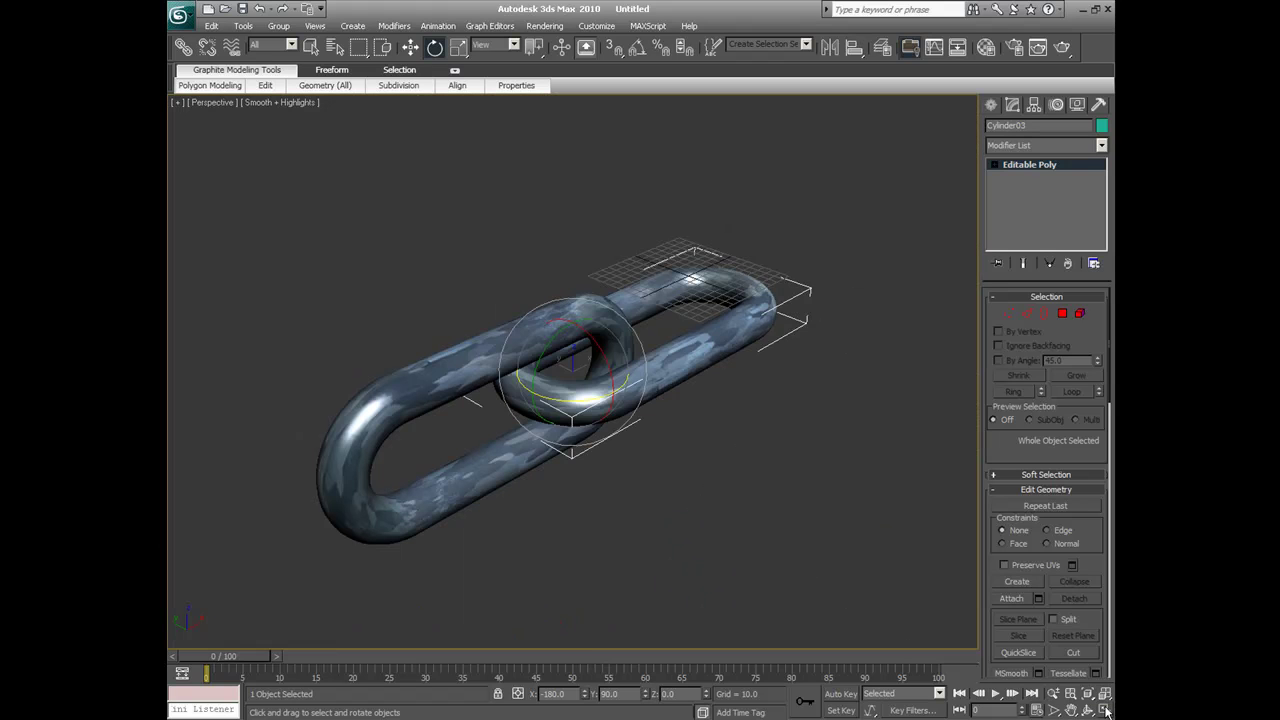
{"action": "left_click", "coordinate": [1088, 710]}
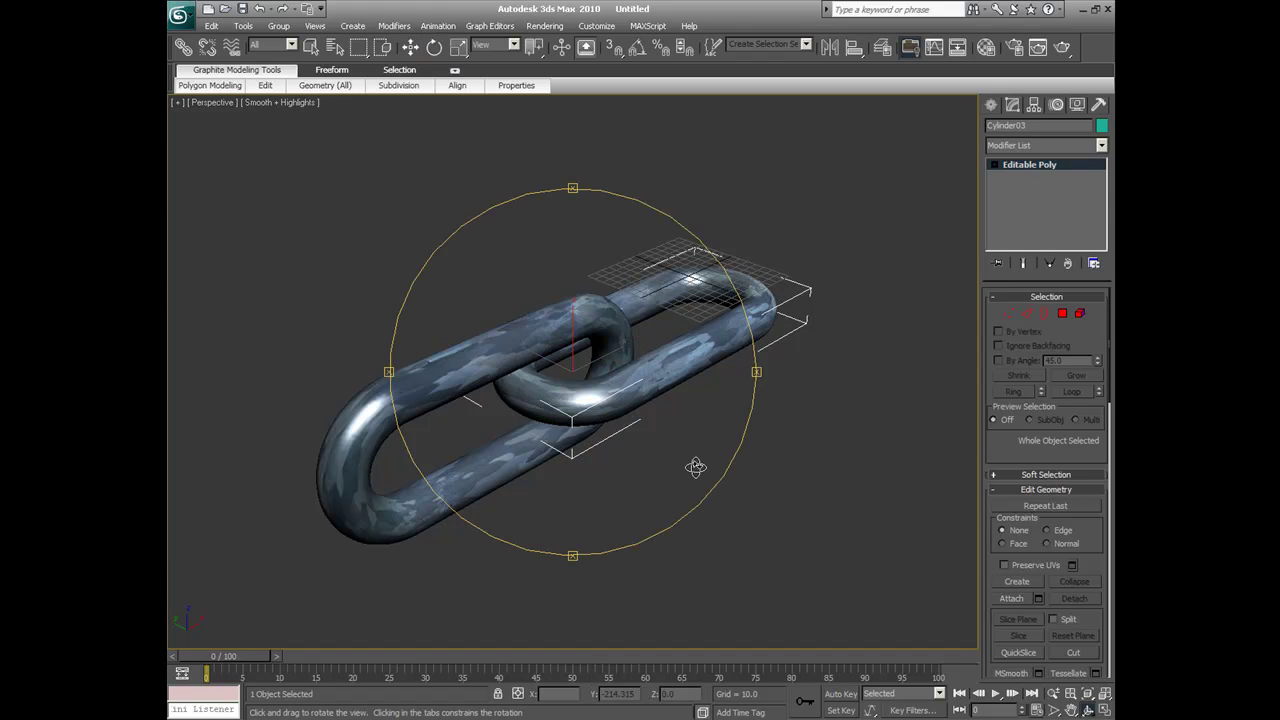
{"action": "left_click_drag", "start_coordinate": [582, 378], "coordinate": [524, 387]}
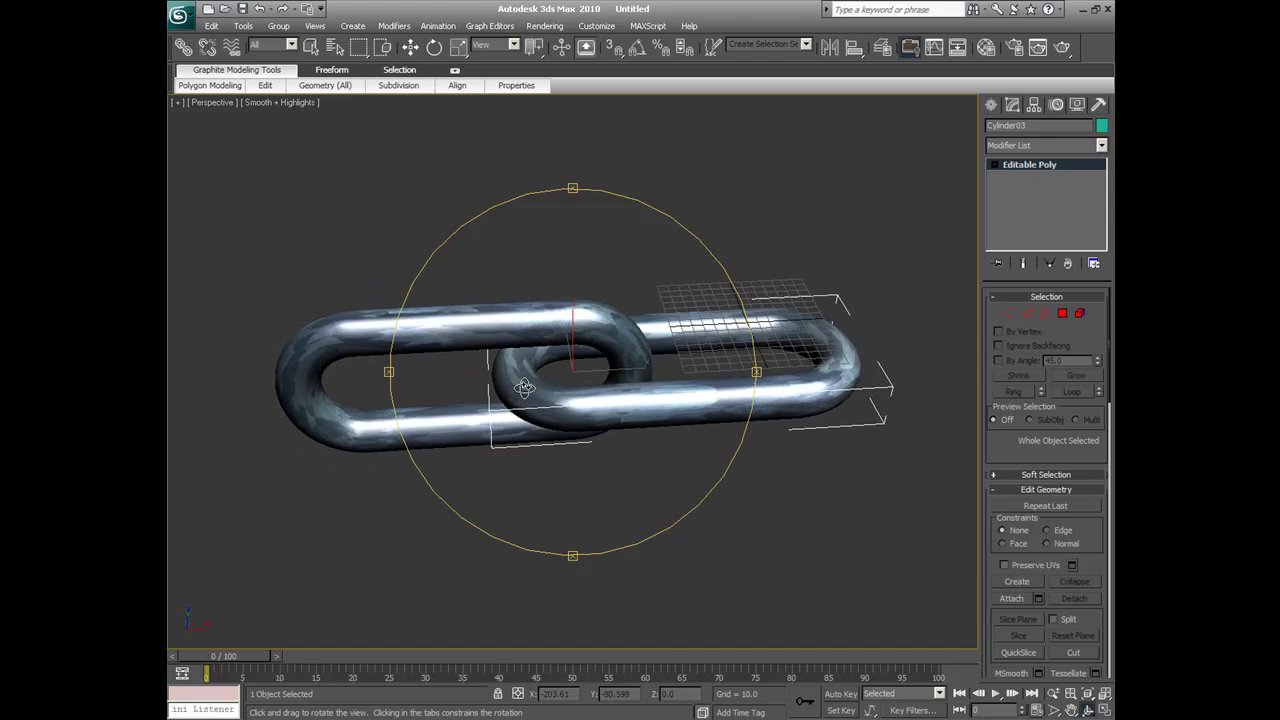
{"action": "key", "text": "e"}
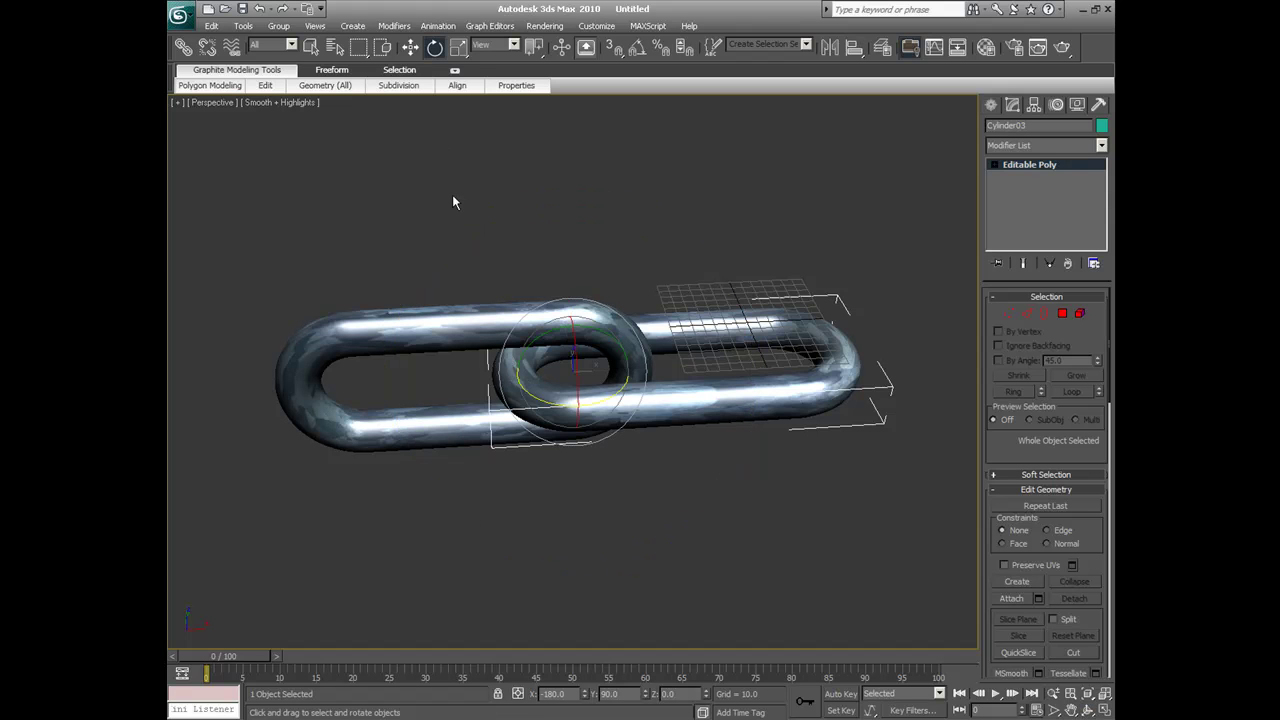
{"action": "left_click", "coordinate": [410, 47]}
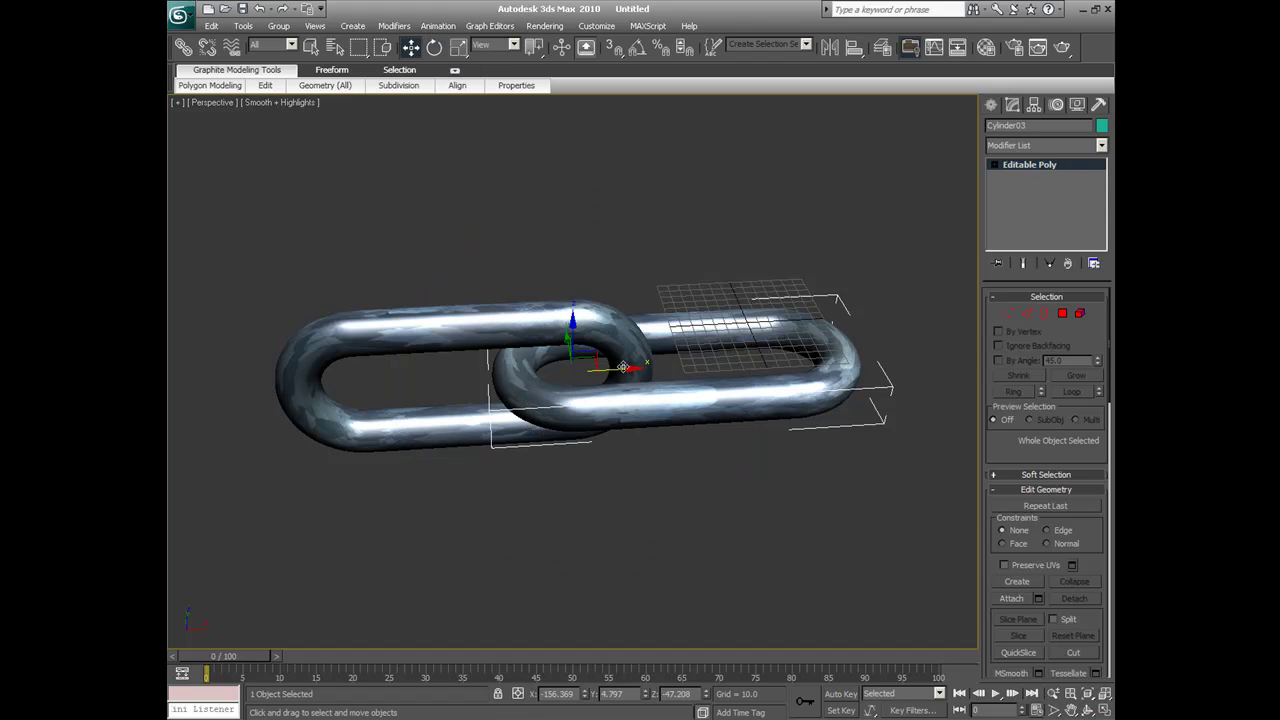
{"action": "left_click_drag", "start_coordinate": [618, 369], "coordinate": [665, 364]}
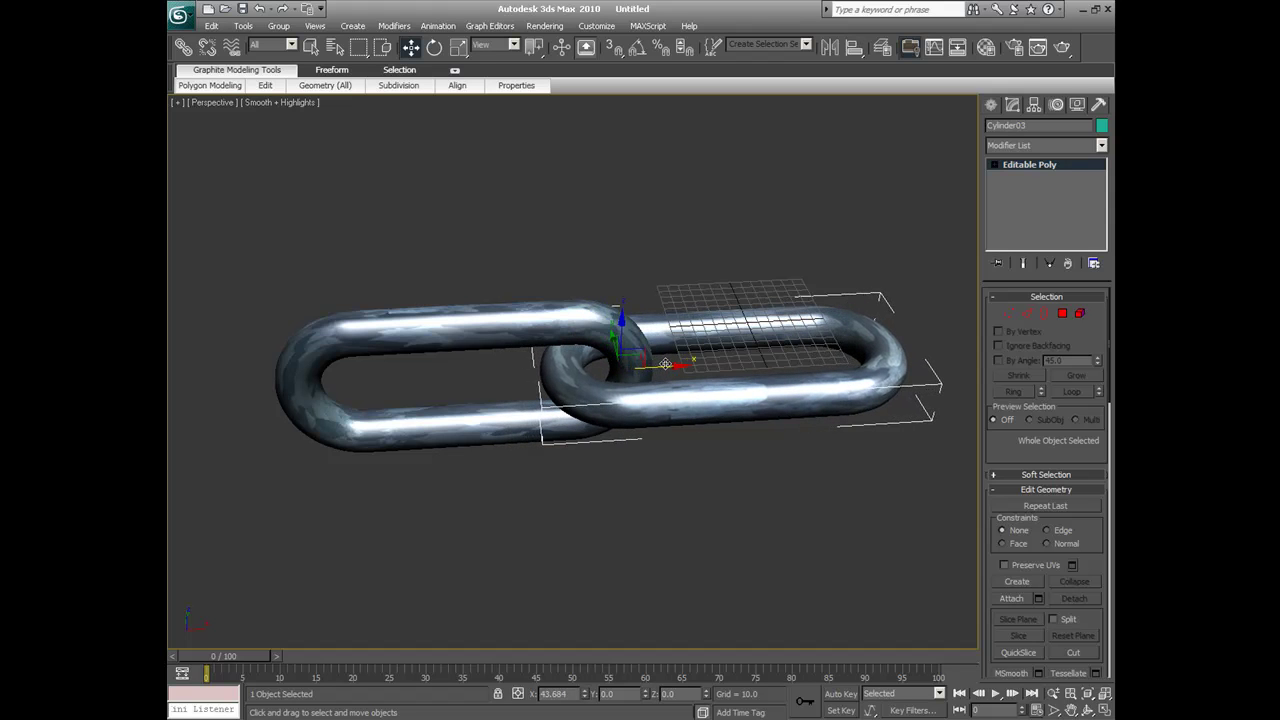
Render the Perspective view of the two interlocked links and inspect their contact from other angles
{"action": "left_click", "coordinate": [1088, 710]}
{"action": "left_click_drag", "start_coordinate": [700, 322], "coordinate": [581, 410]}
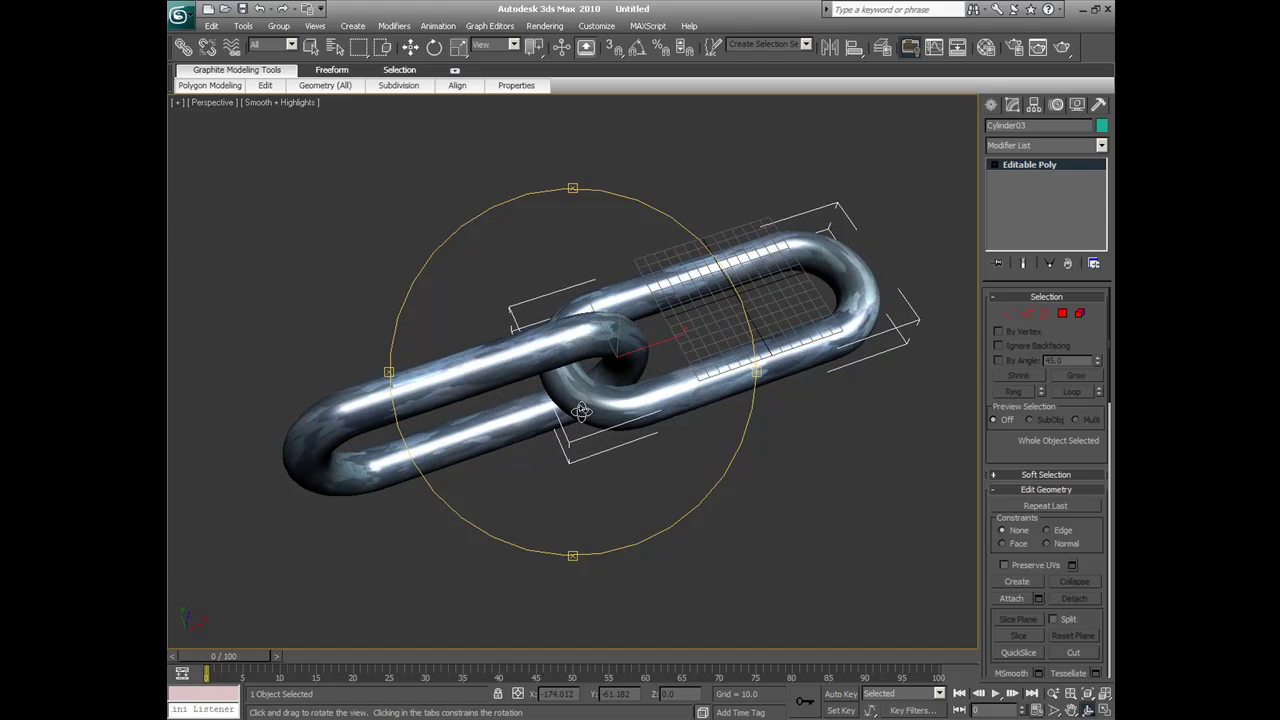
{"action": "left_click", "coordinate": [1062, 47]}
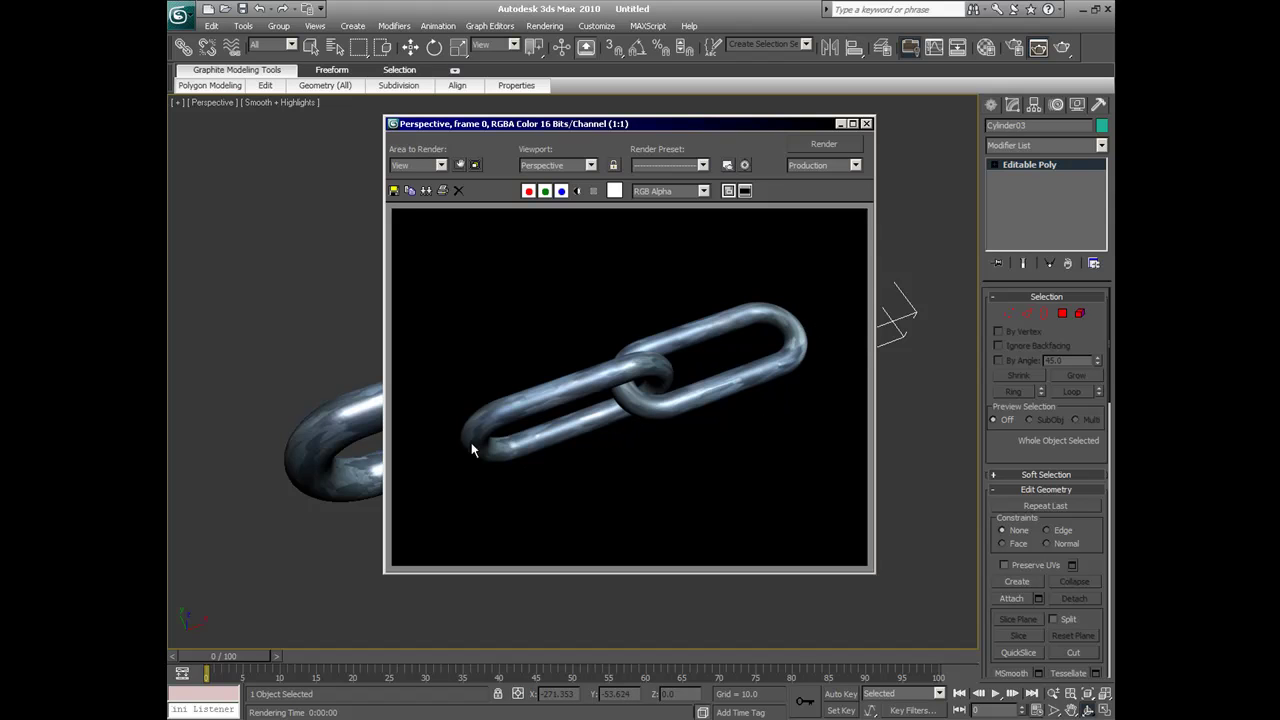
{"action": "left_click", "coordinate": [866, 124]}
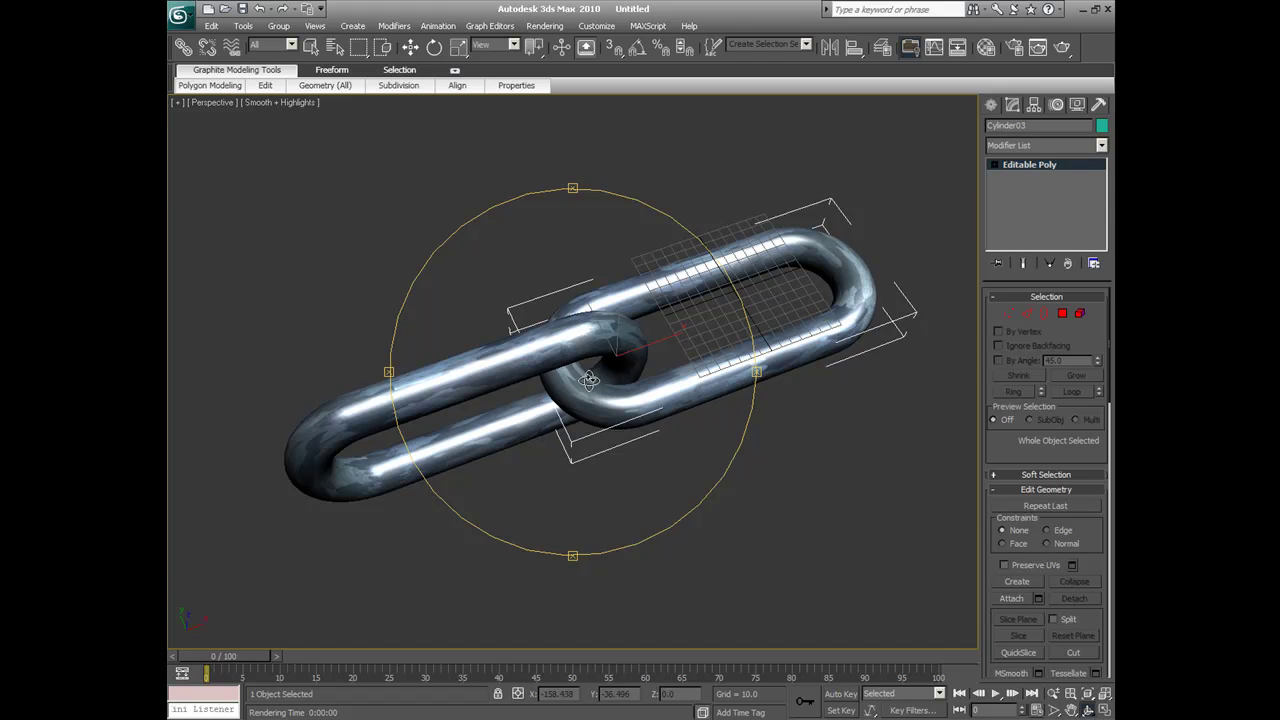
{"action": "left_click_drag", "start_coordinate": [589, 381], "coordinate": [611, 345]}
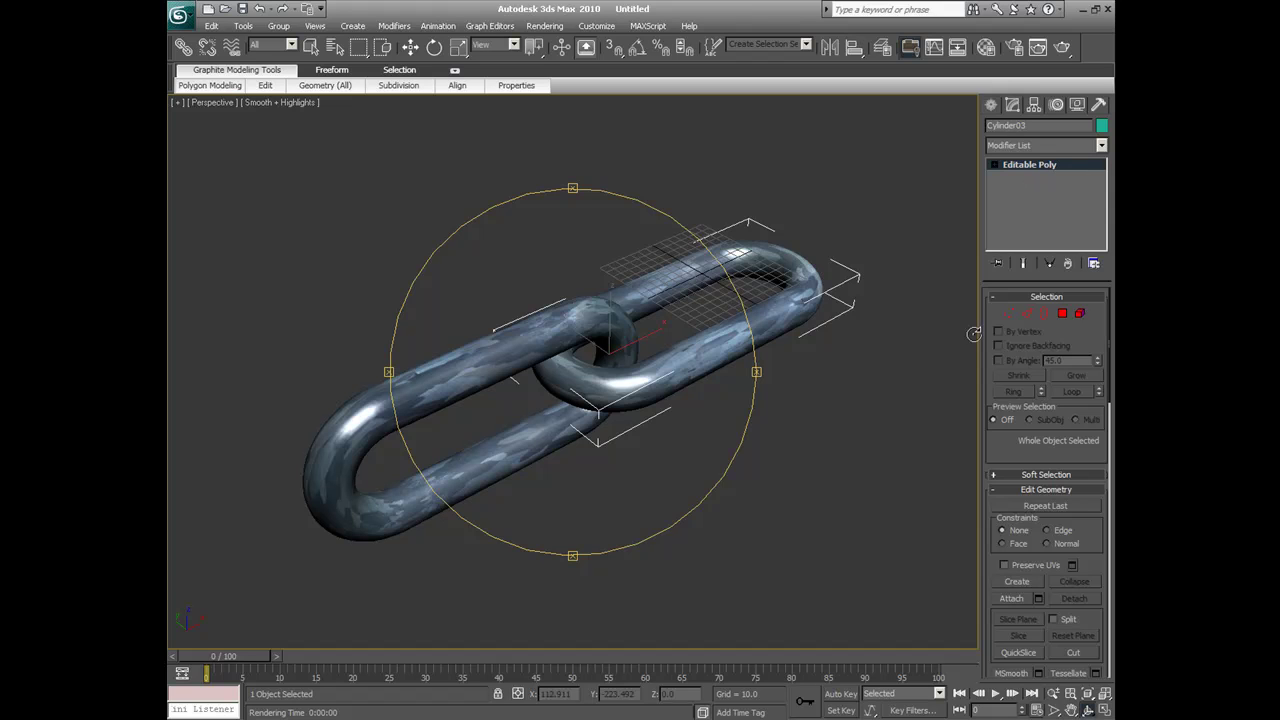
{"action": "left_click", "coordinate": [457, 47]}
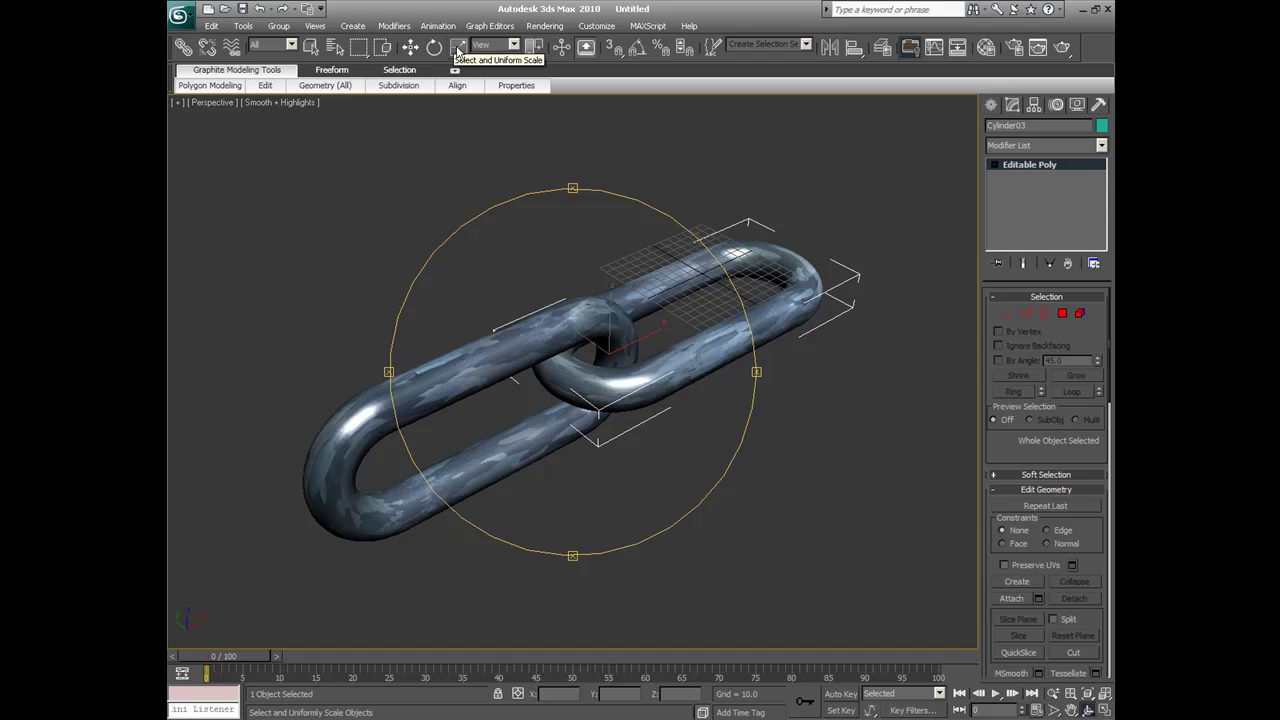
{"action": "right_click", "coordinate": [438, 47]}
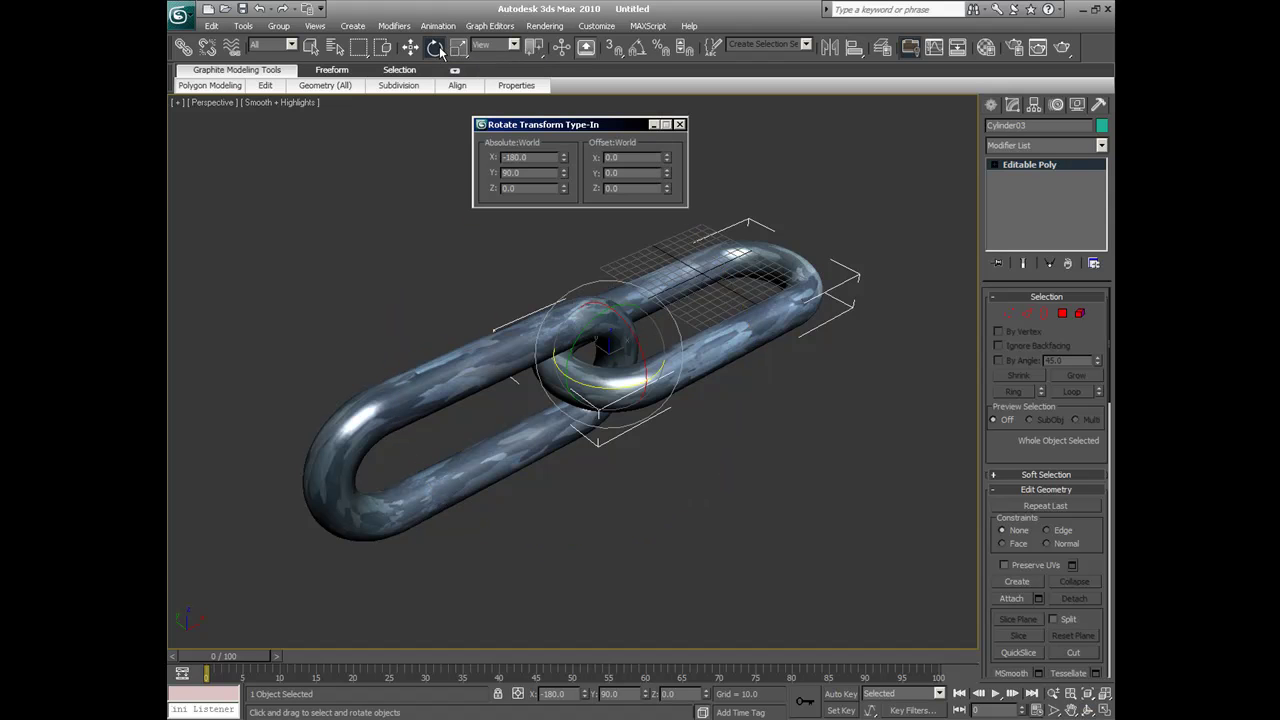
{"action": "left_click_drag", "start_coordinate": [566, 125], "coordinate": [584, 148]}
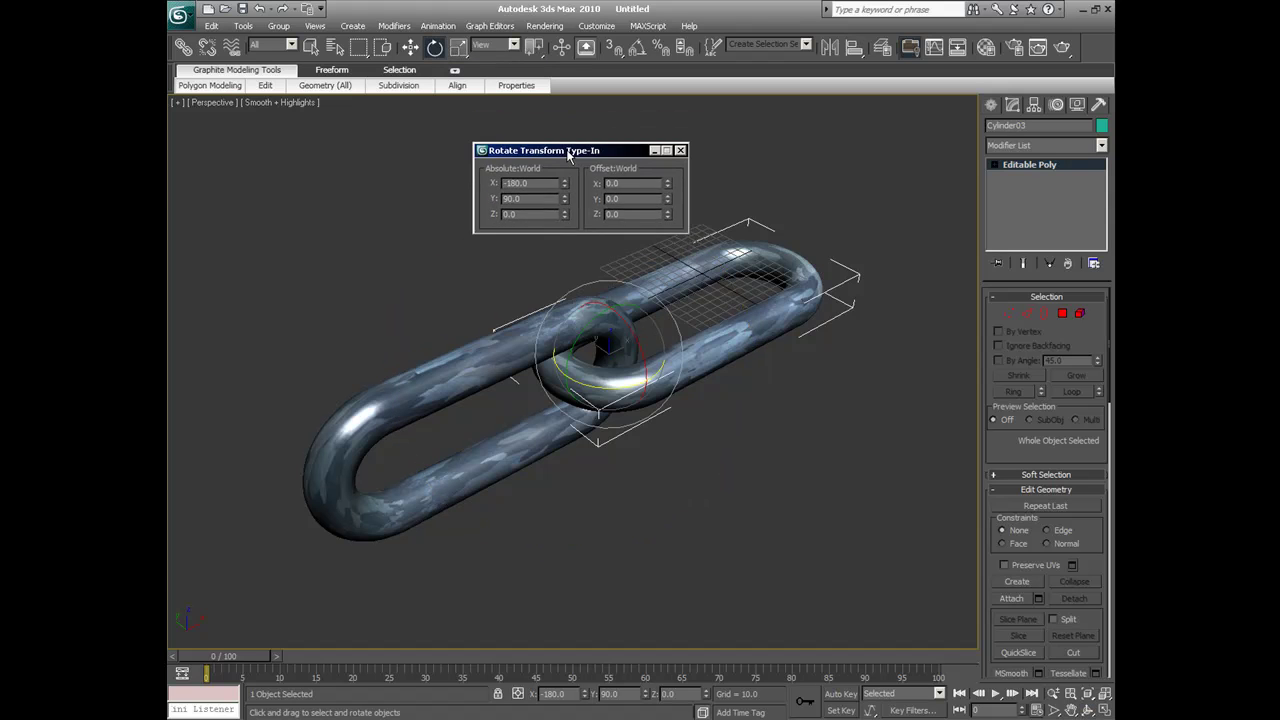
{"action": "left_click", "coordinate": [680, 149]}
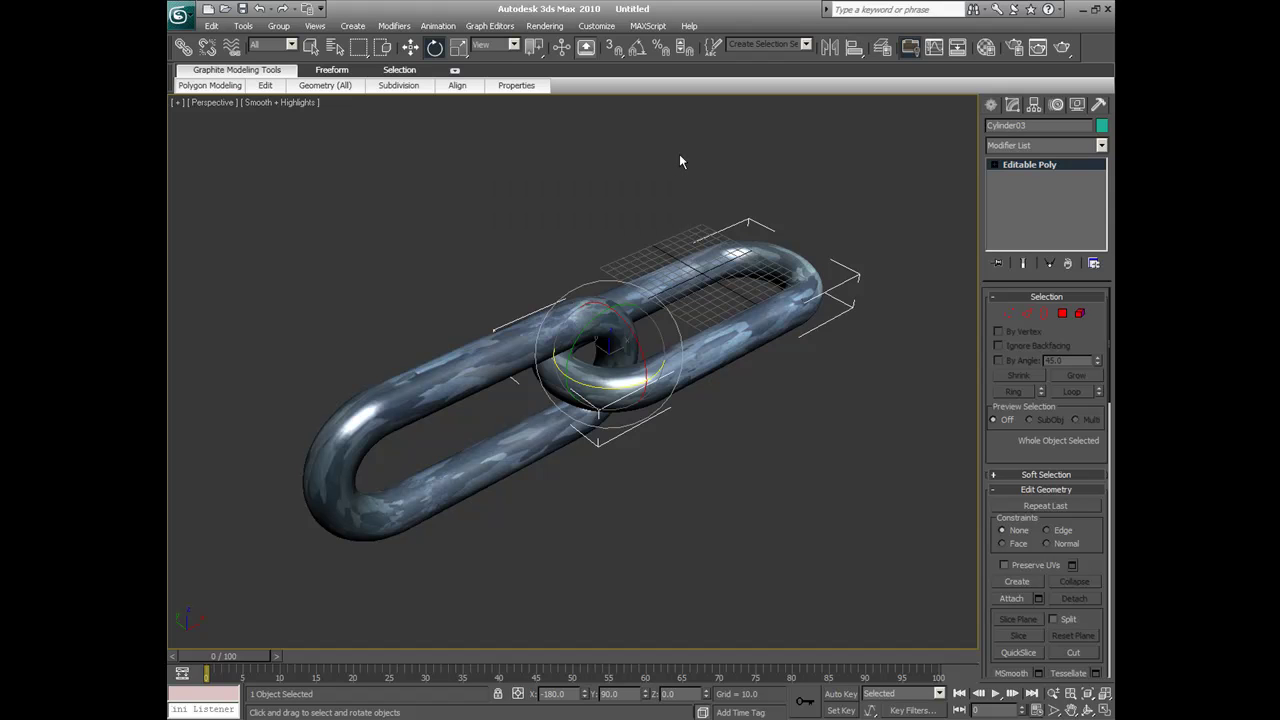